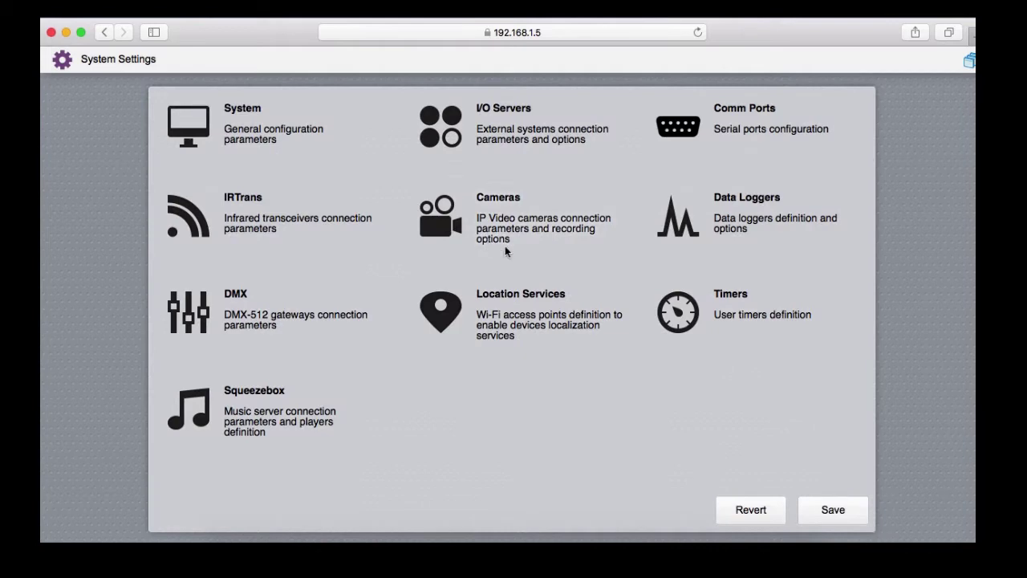
Create a new data logger of type counter with the ID logger1
click(682, 226)
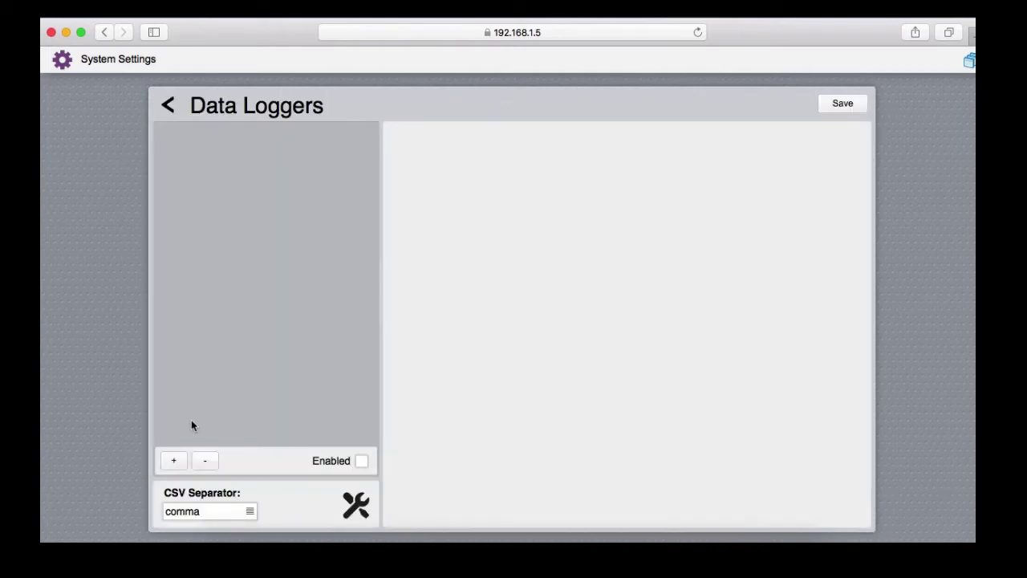
click(174, 461)
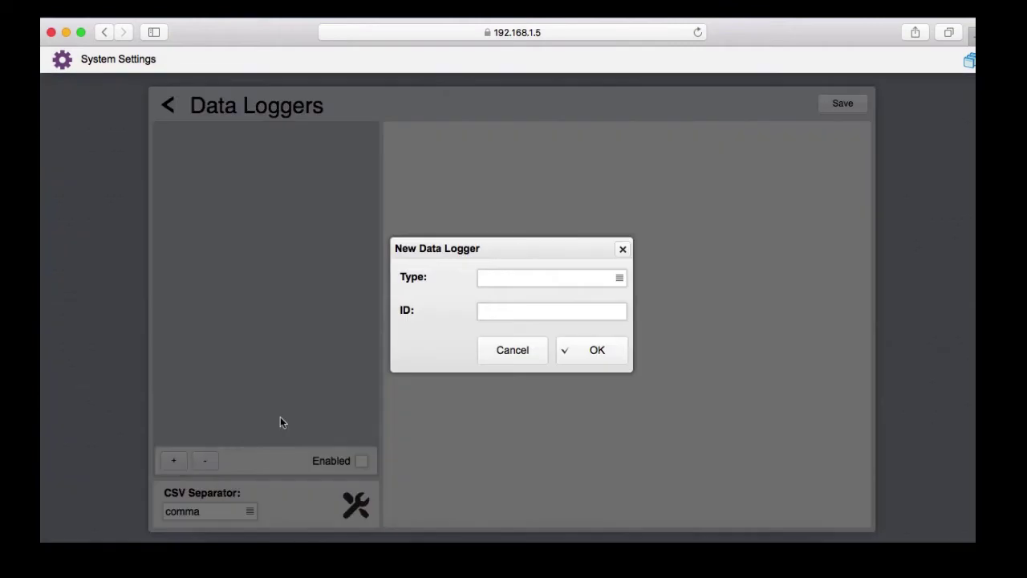
click(518, 283)
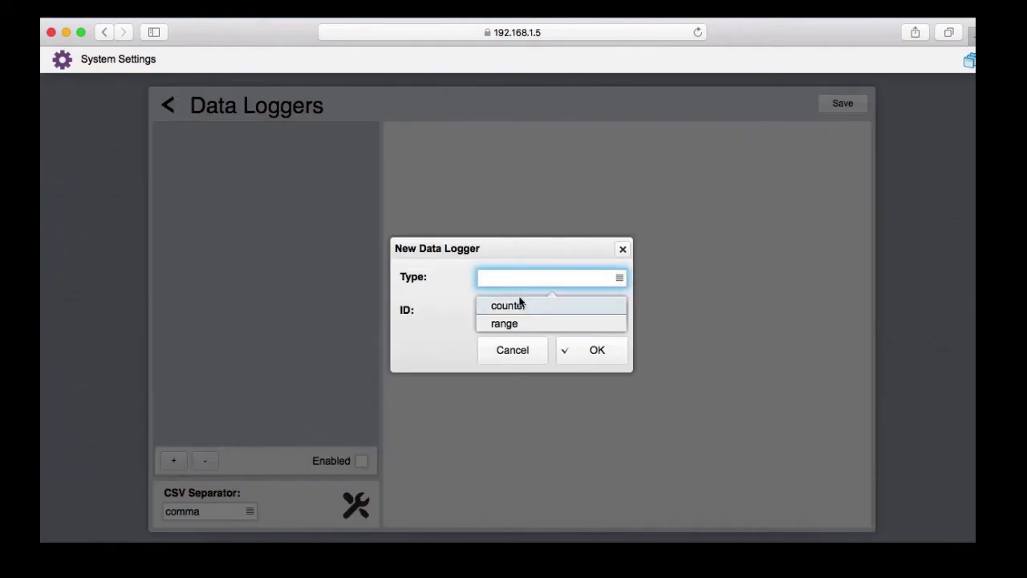
click(520, 304)
click(518, 312)
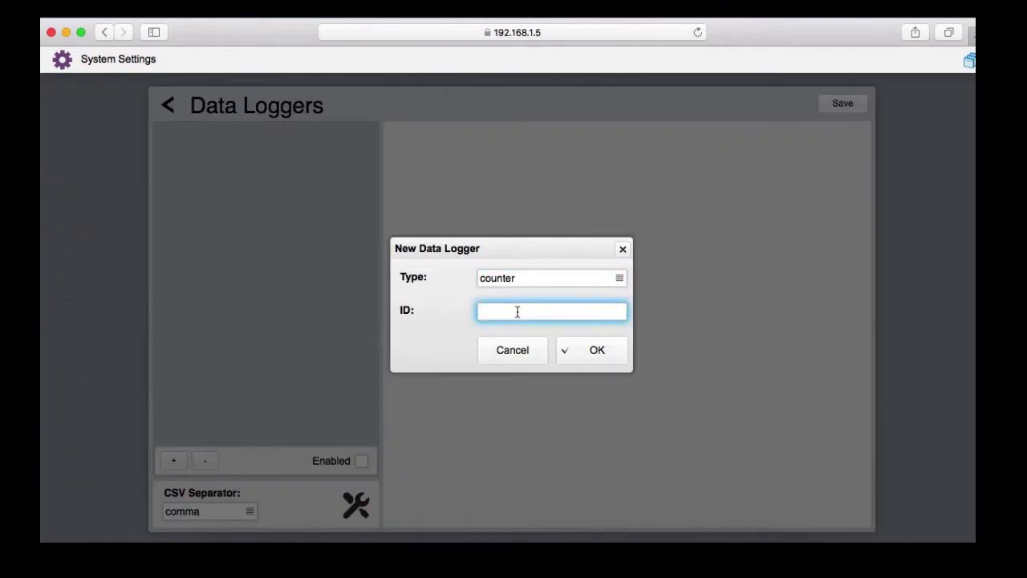
text(logger1)
click(570, 349)
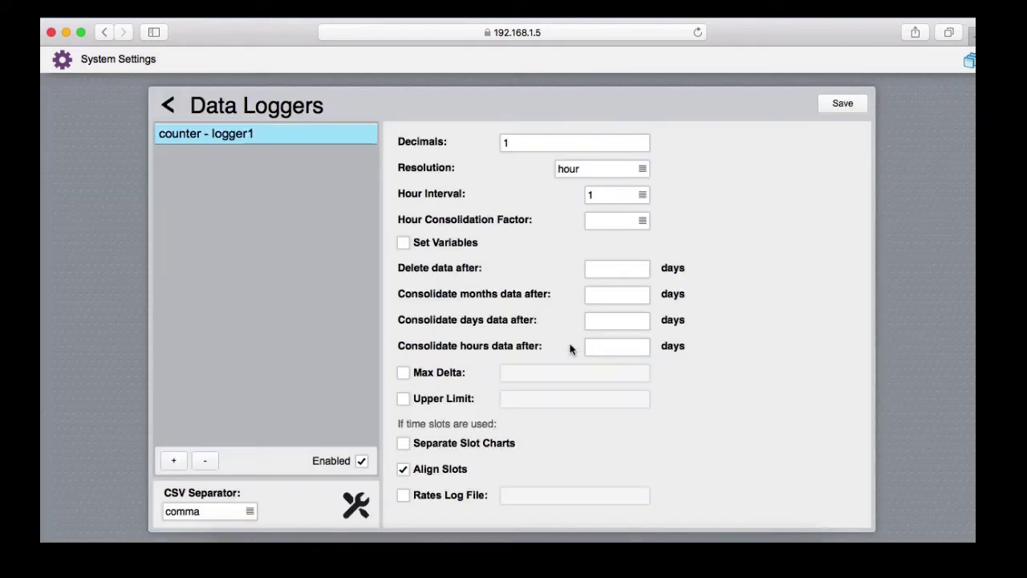
Set logger1 to 0 decimals and a resolution of minute
click(528, 142)
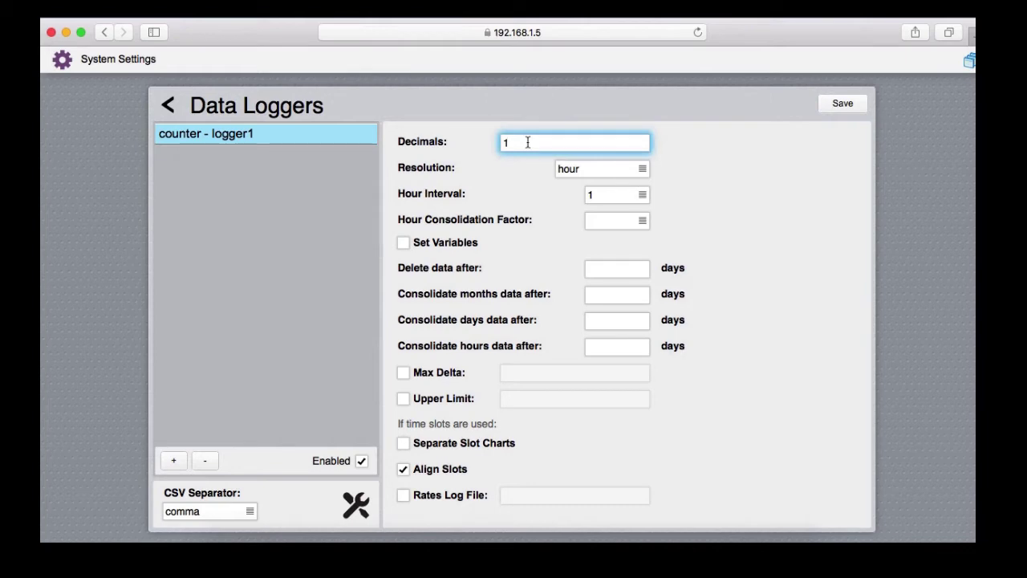
key(BackSpace)
text(0)
click(569, 166)
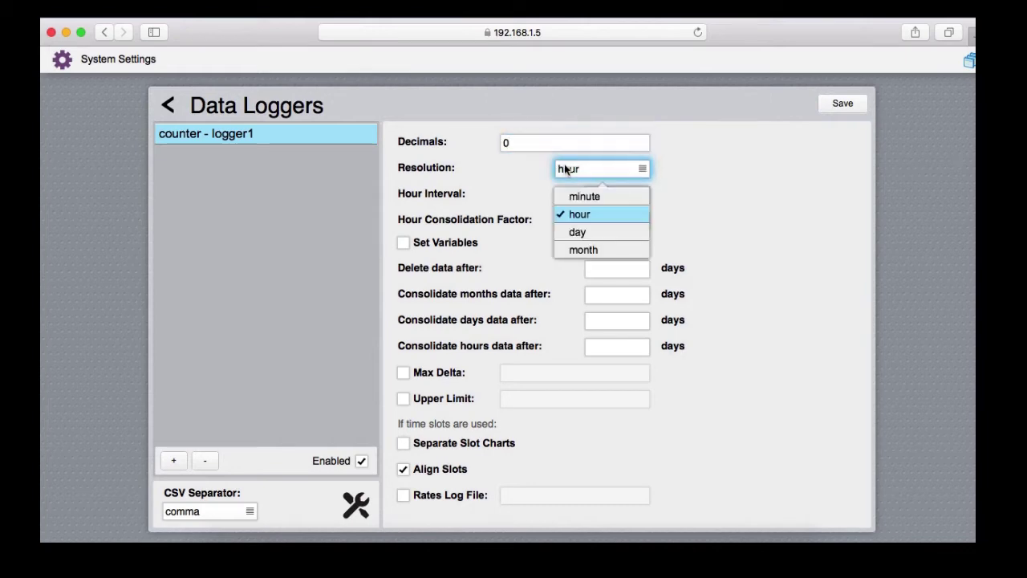
click(574, 195)
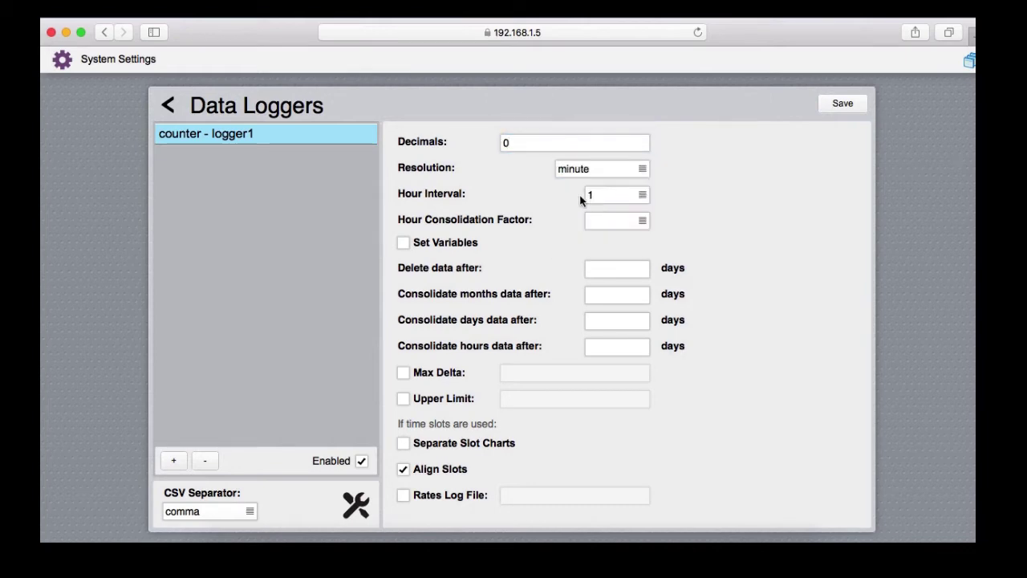
Save the data logger configuration and accept the overwrite and server restart
click(836, 106)
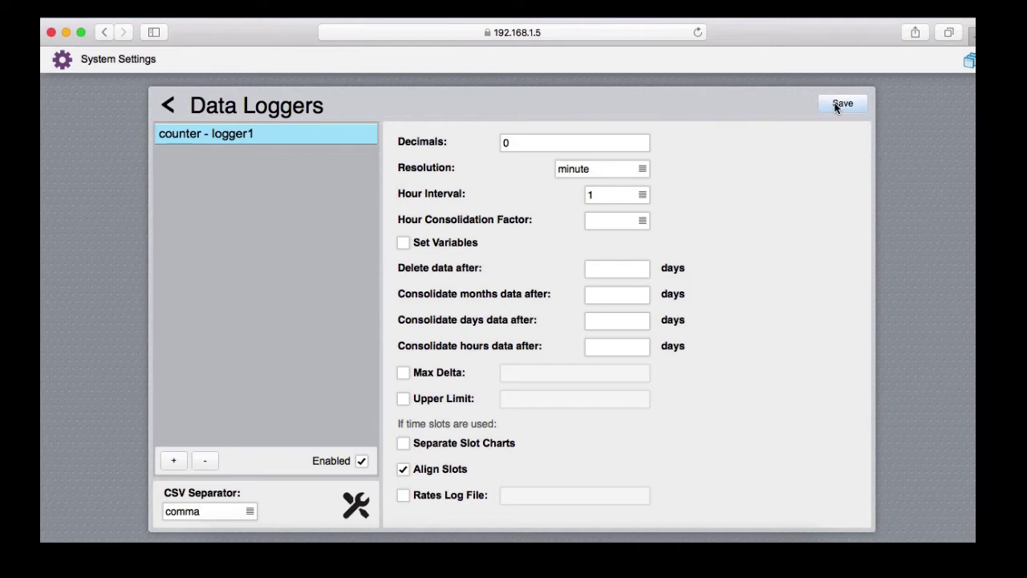
click(835, 106)
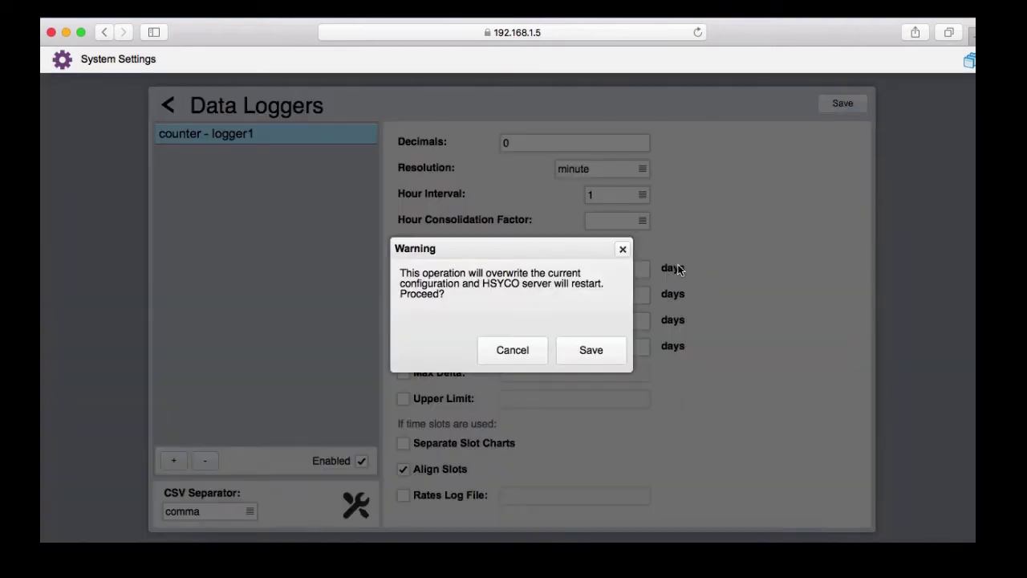
click(588, 351)
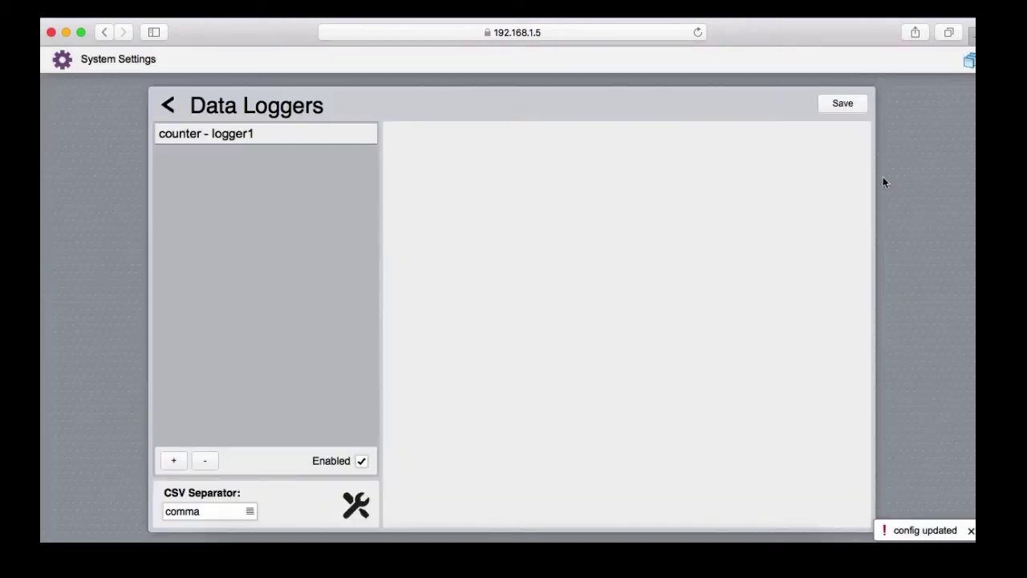
Switch to the Project Editor and open the tutorial project
click(970, 62)
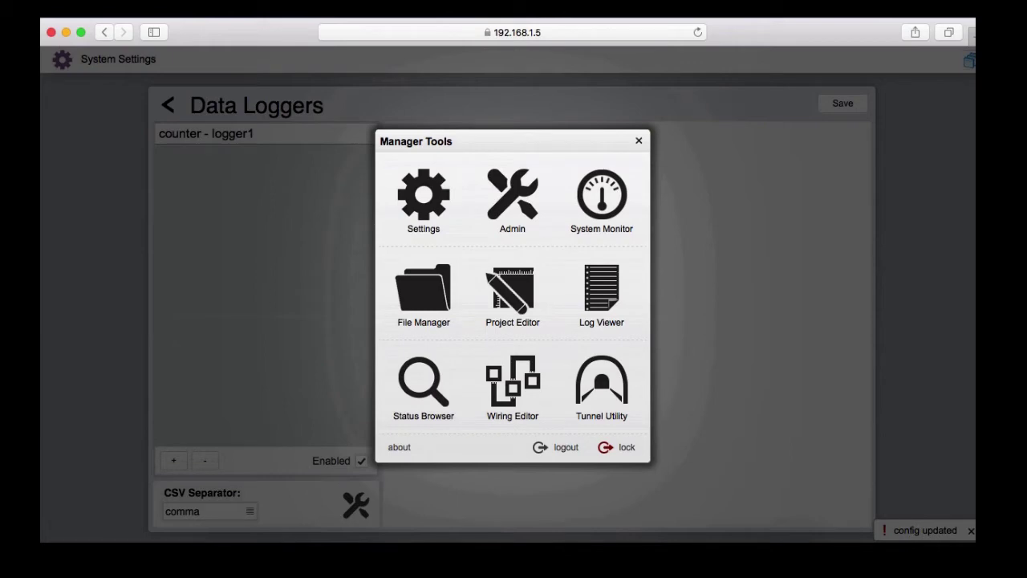
click(515, 290)
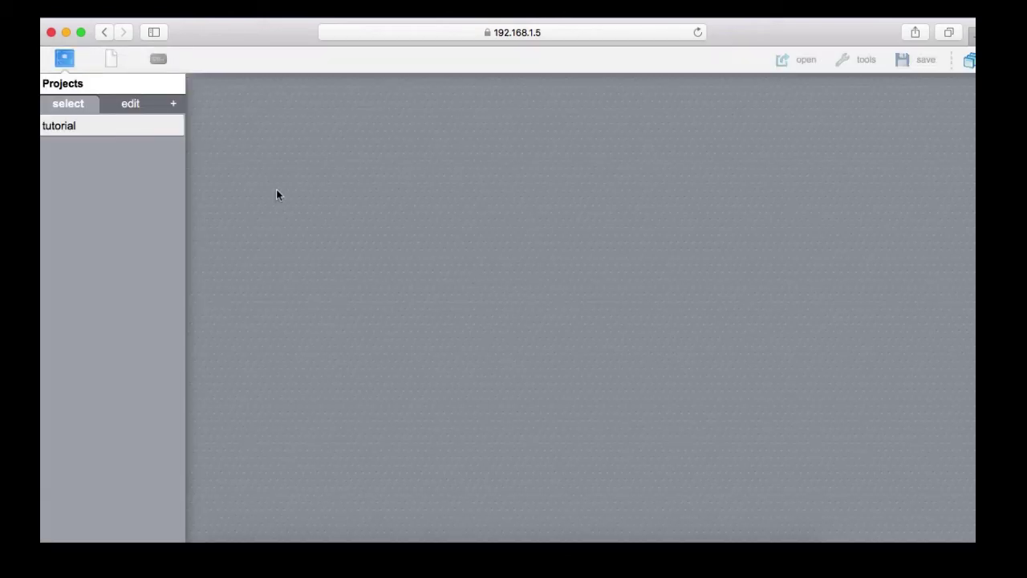
click(125, 129)
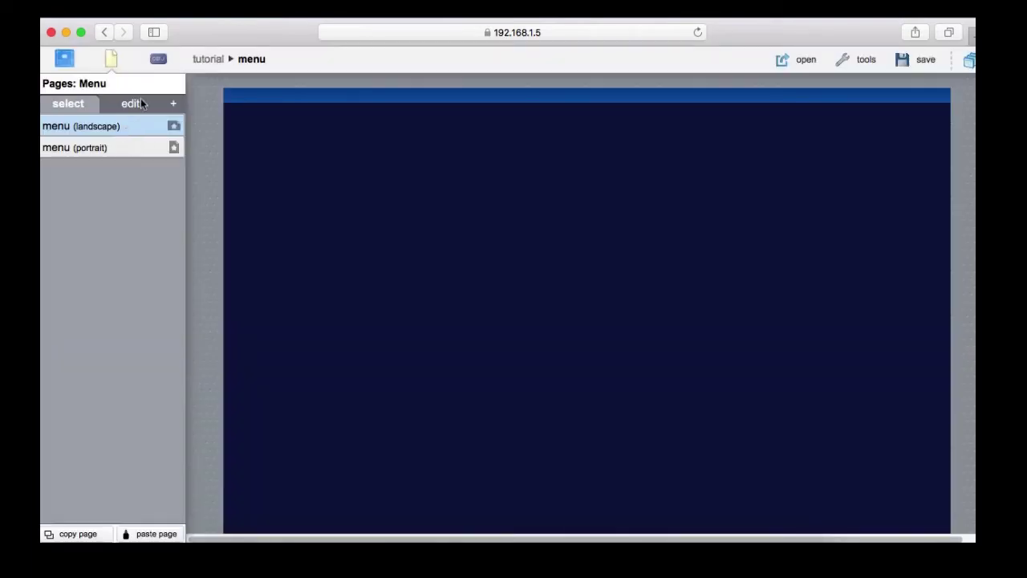
Add a datalogger object to the landscape menu page and enlarge it to about 739 by 405 px
click(157, 61)
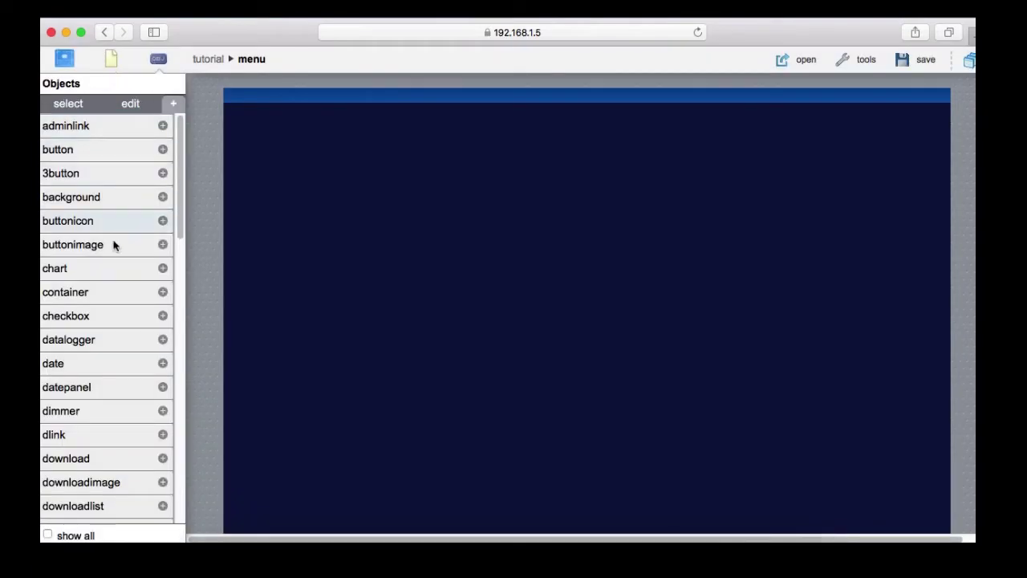
click(98, 342)
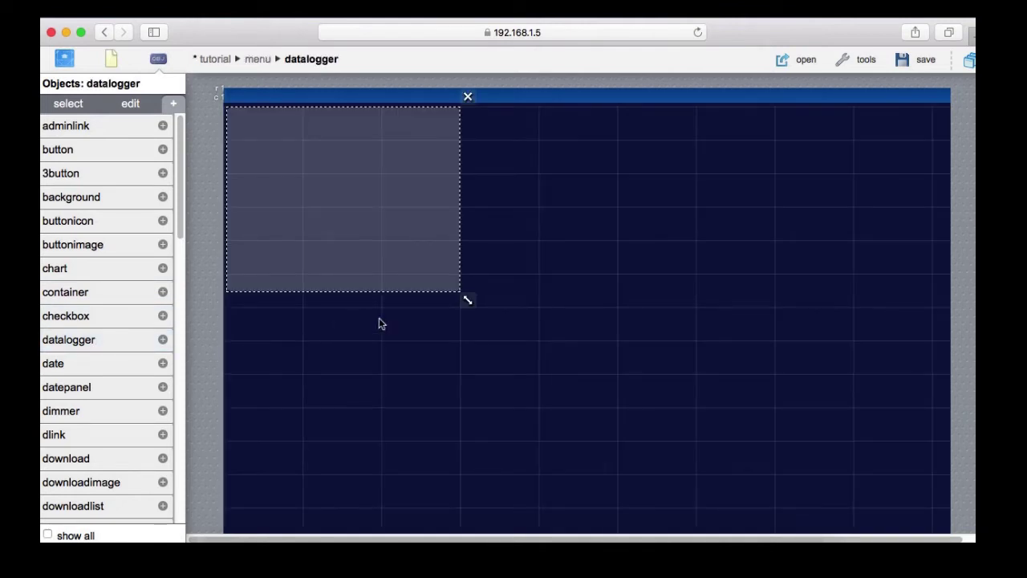
drag(466, 299, 782, 415)
Set the datalogger object's logger ID to logger1
click(473, 279)
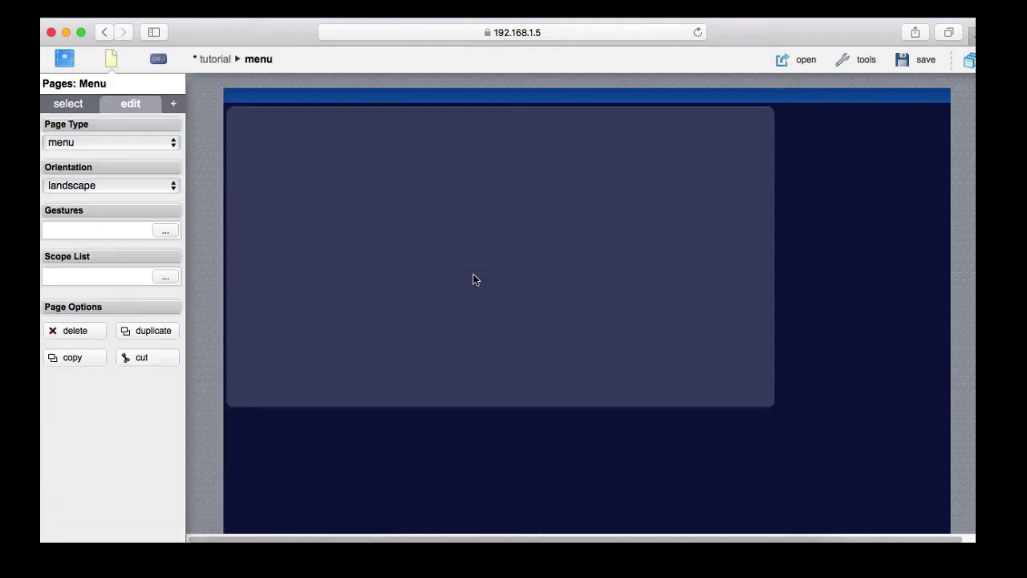
click(471, 278)
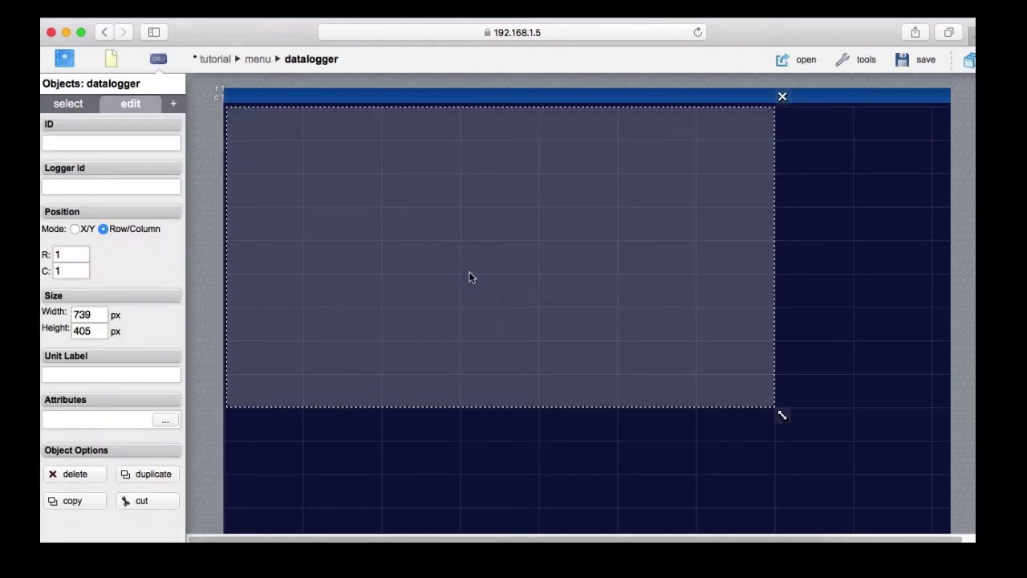
click(77, 187)
text(logger1)
Add the attribute mode with the value live to the datalogger object
click(163, 421)
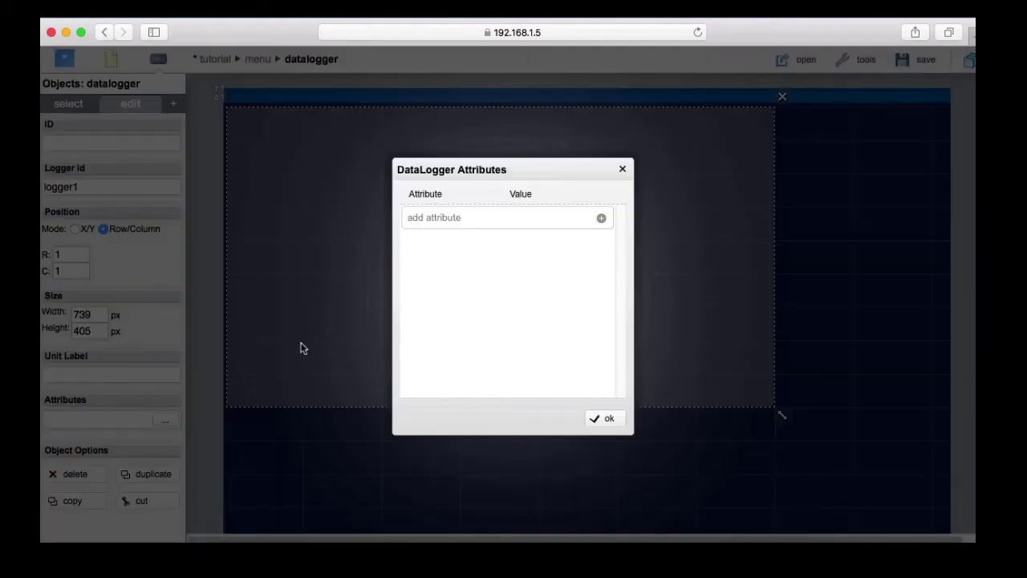
click(601, 218)
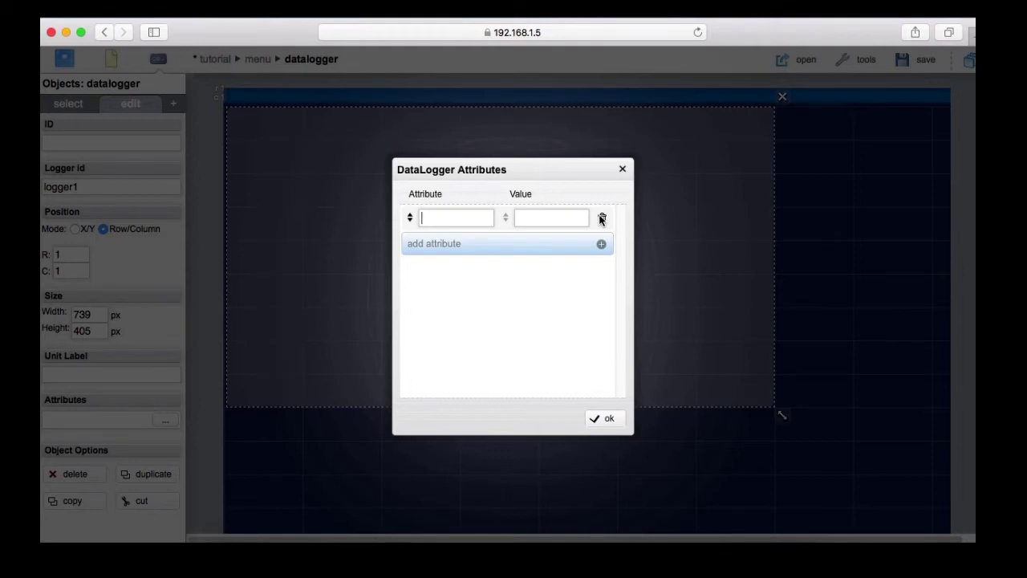
text(mode)
key(Tab)
text(fa)
key(BackSpace)
key(BackSpace)
text(live)
key(Return)
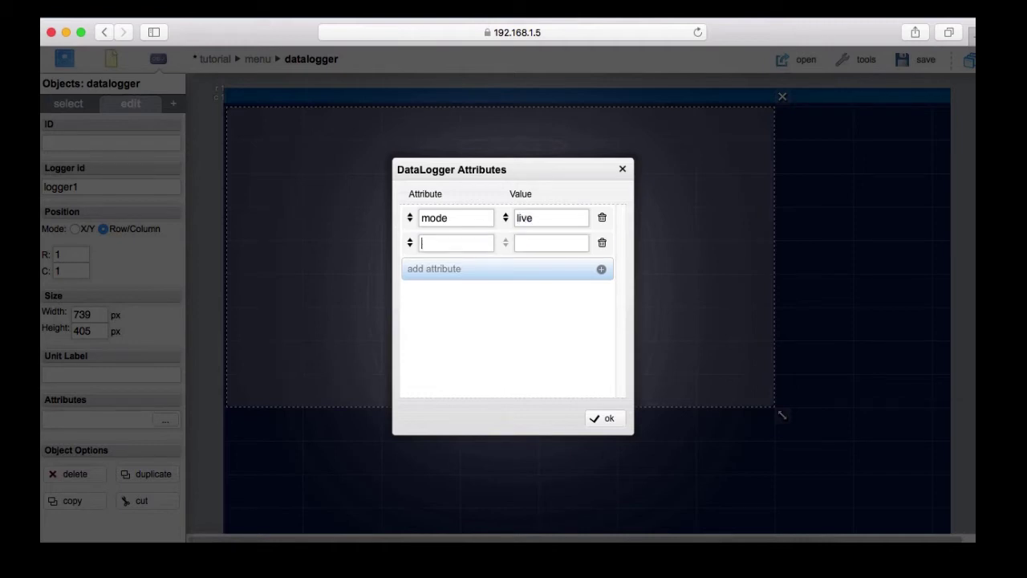
Add the datalogger attributes pastperiod with value false and valuelabeltype with value popup
text(pastperiod)
key(Tab)
text(false)
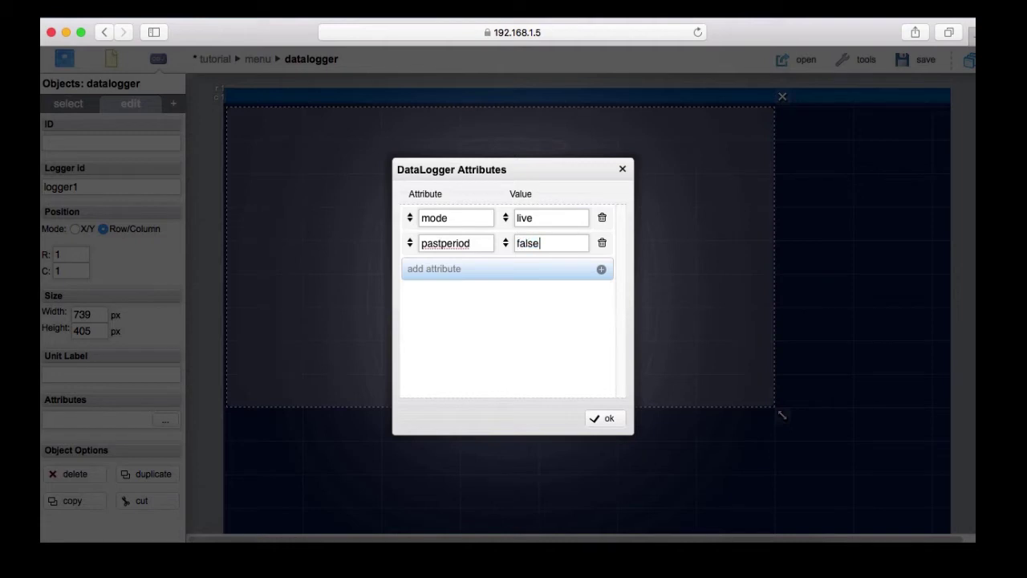
key(Return)
text(vale)
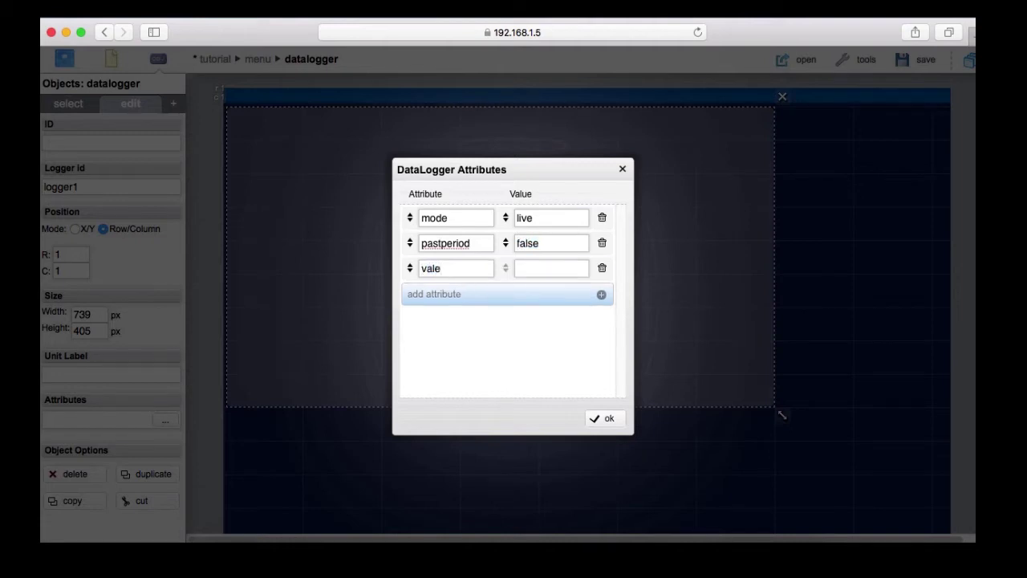
key(BackSpace)
text(uelabeltype)
key(Tab)
text(popup)
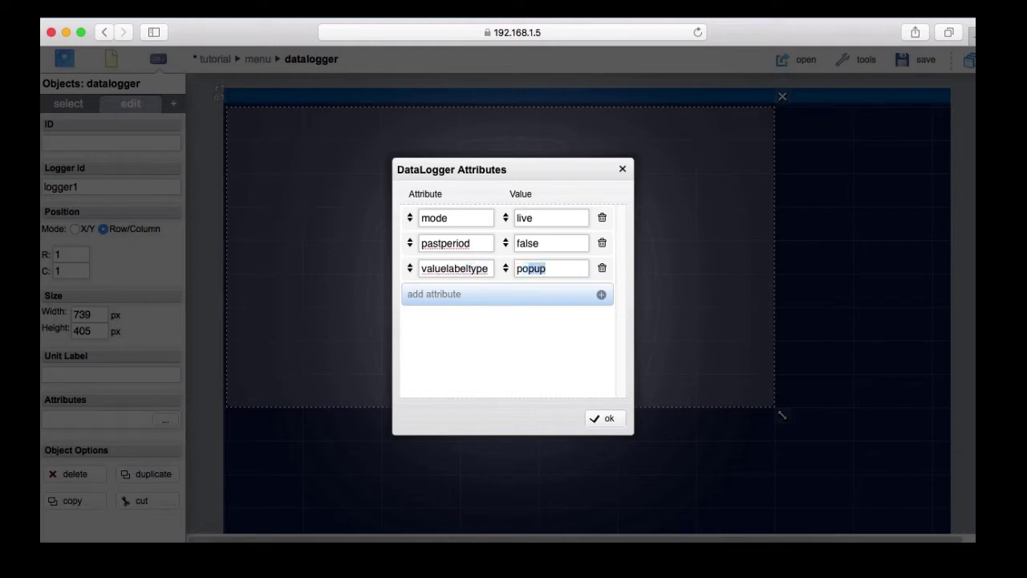
key(Tab)
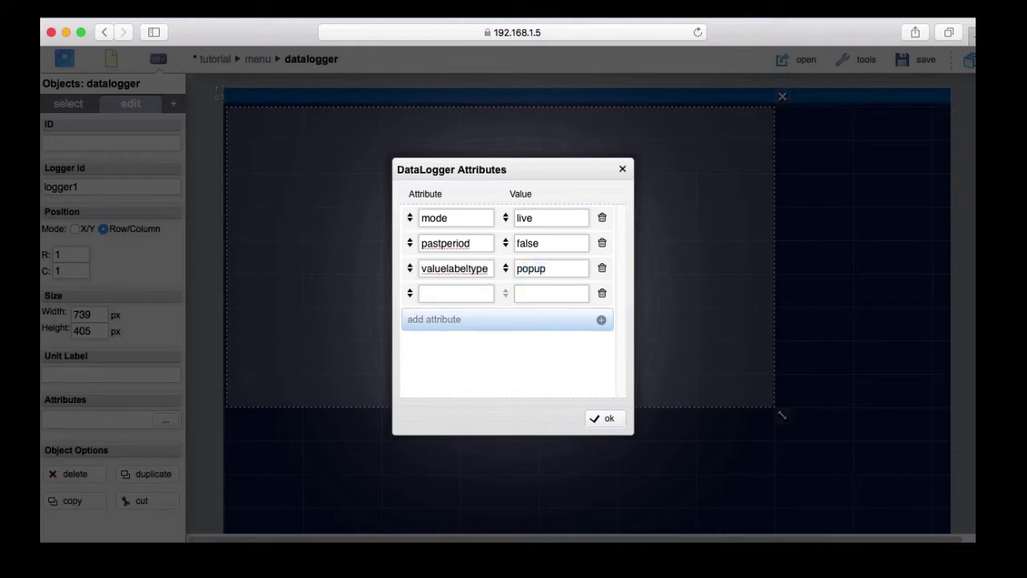
Add the datalogger attributes controls with value toolbar and multichart with value false, and accept the attribute list
text(controls)
key(Tab)
text(tol)
text(oolbar)
key(Tab)
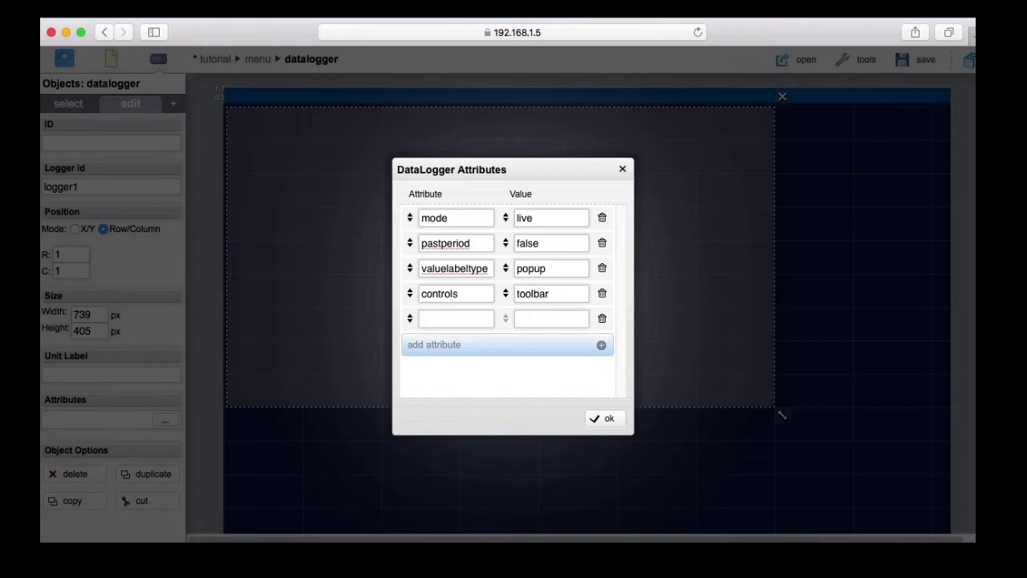
text(mult)
key(Tab)
text(false)
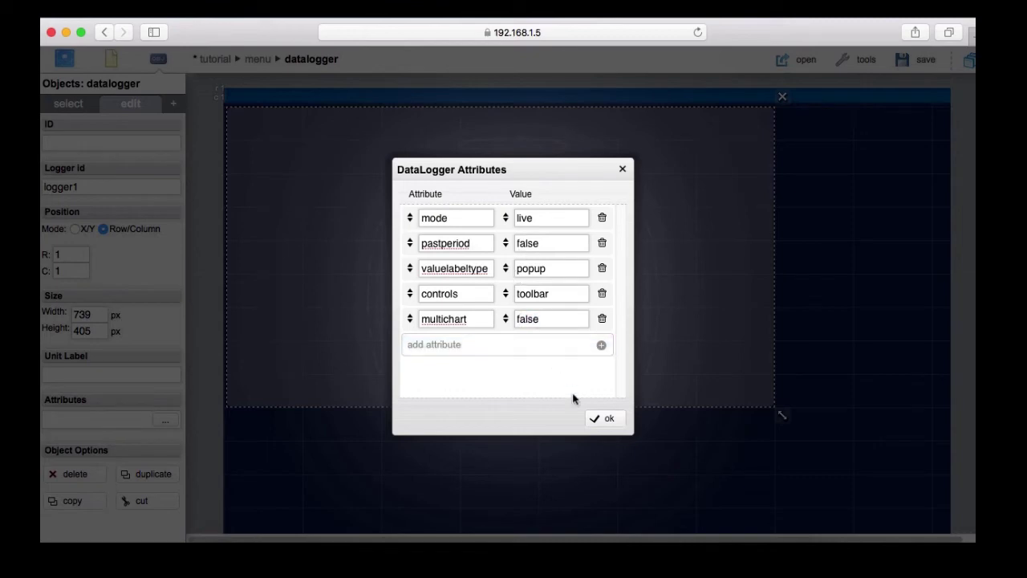
click(602, 418)
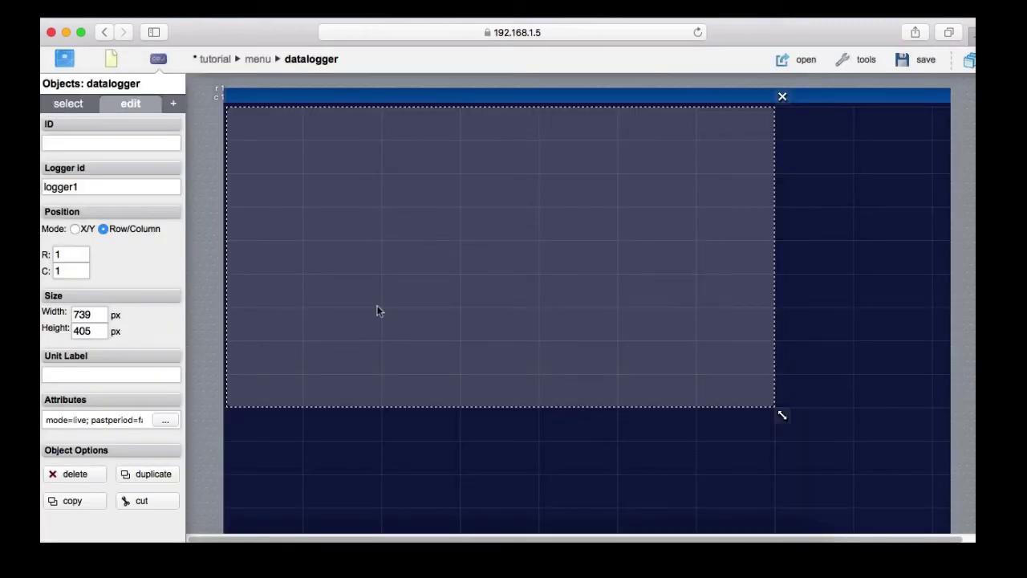
Add a button object to the menu page and place it at row 12, column 8, below the datalogger
click(155, 57)
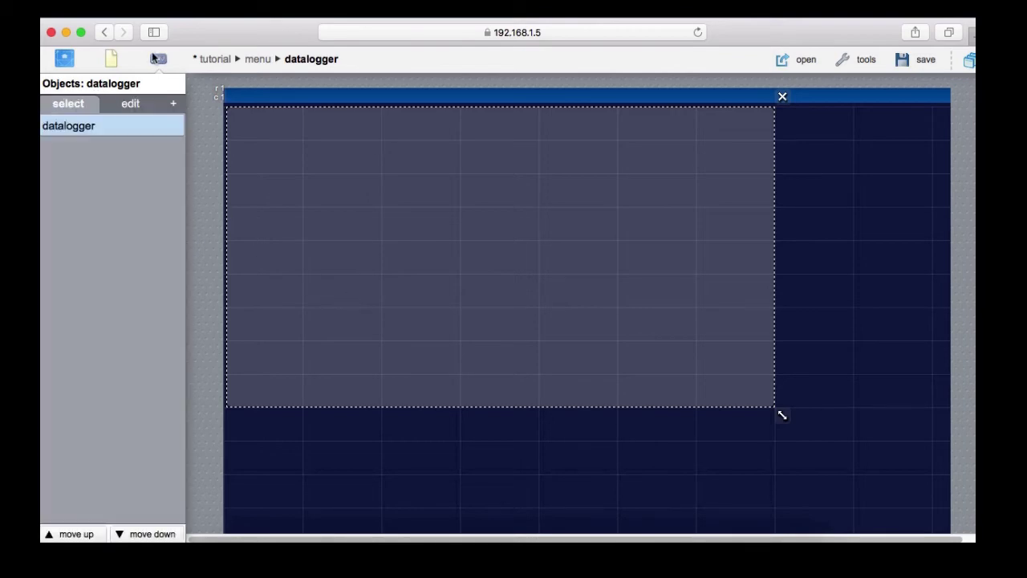
click(172, 101)
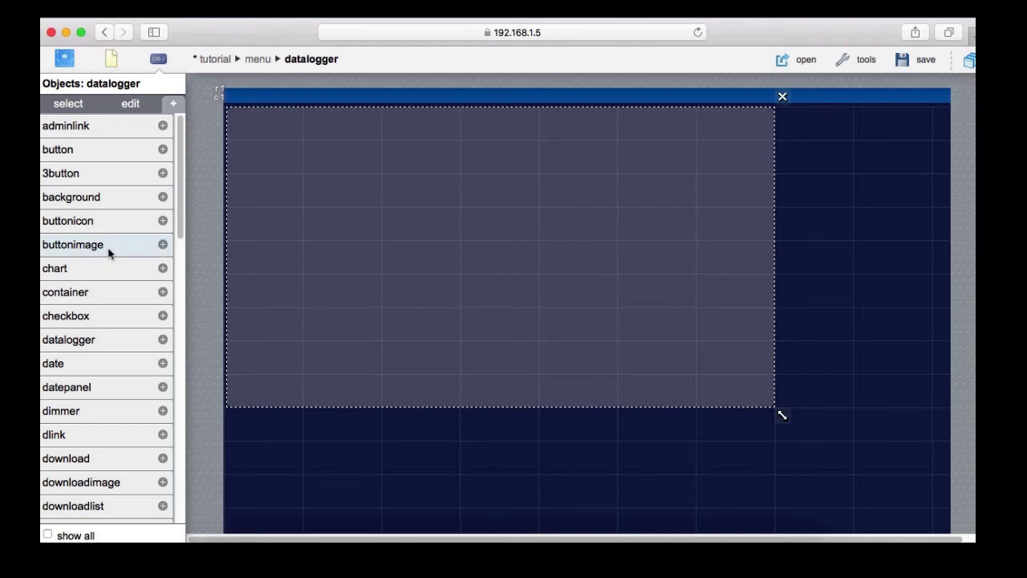
click(119, 149)
drag(268, 125, 800, 485)
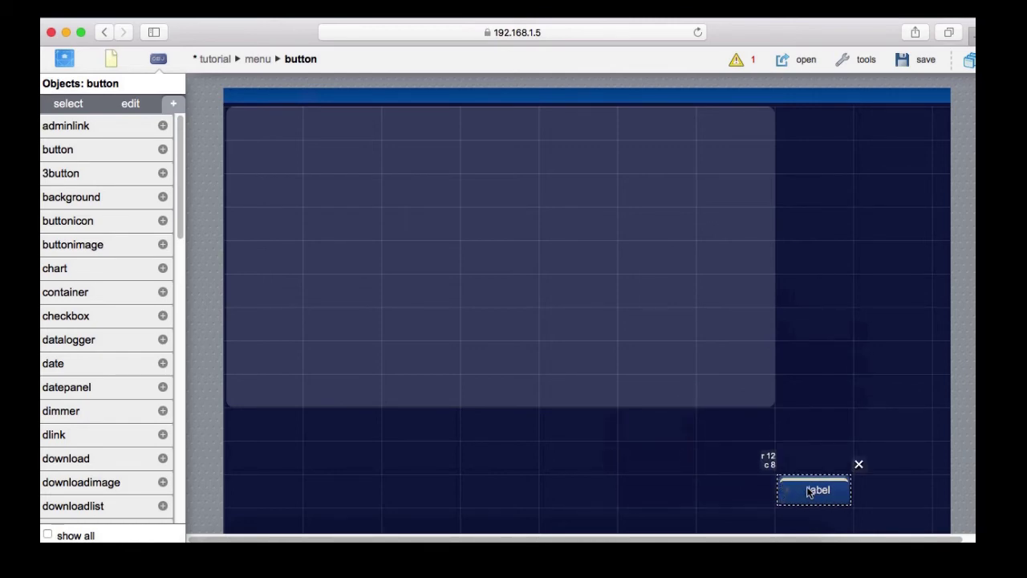
Assign the address dummy.light.1 DUMMY to the new button
click(808, 488)
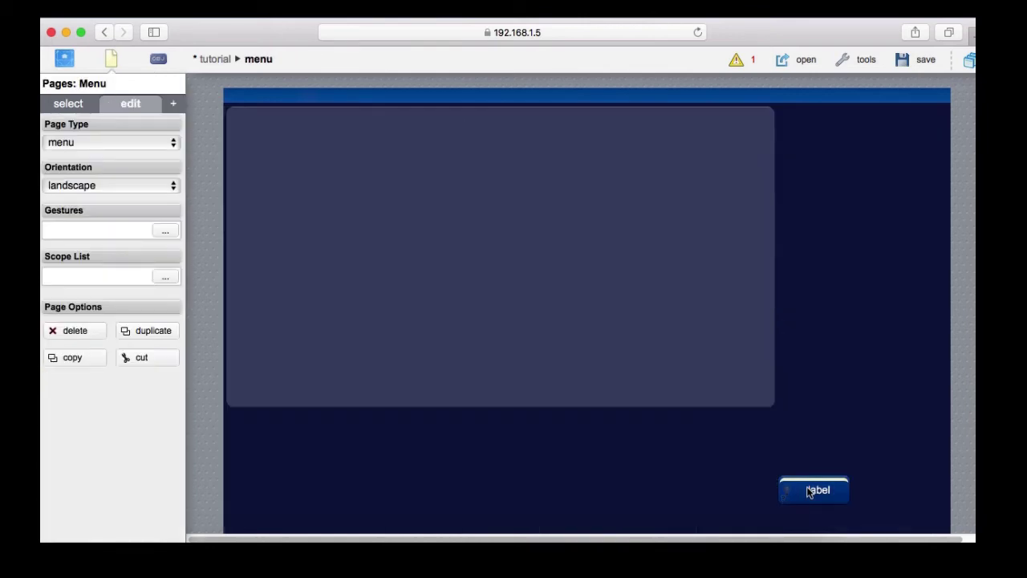
click(809, 491)
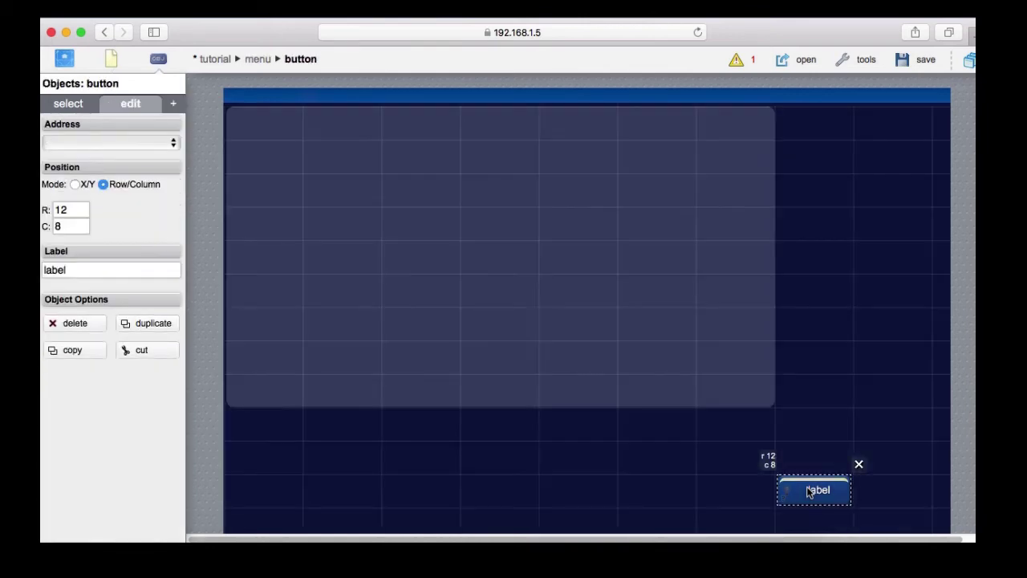
click(122, 144)
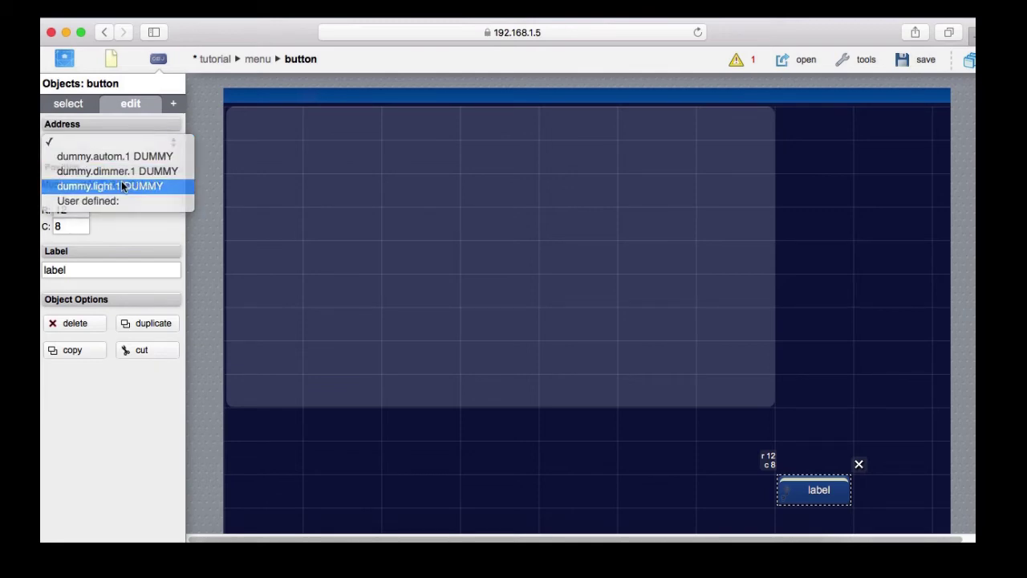
click(123, 185)
Set the button's label to light, then save the tutorial project and open its live page
double_click(48, 269)
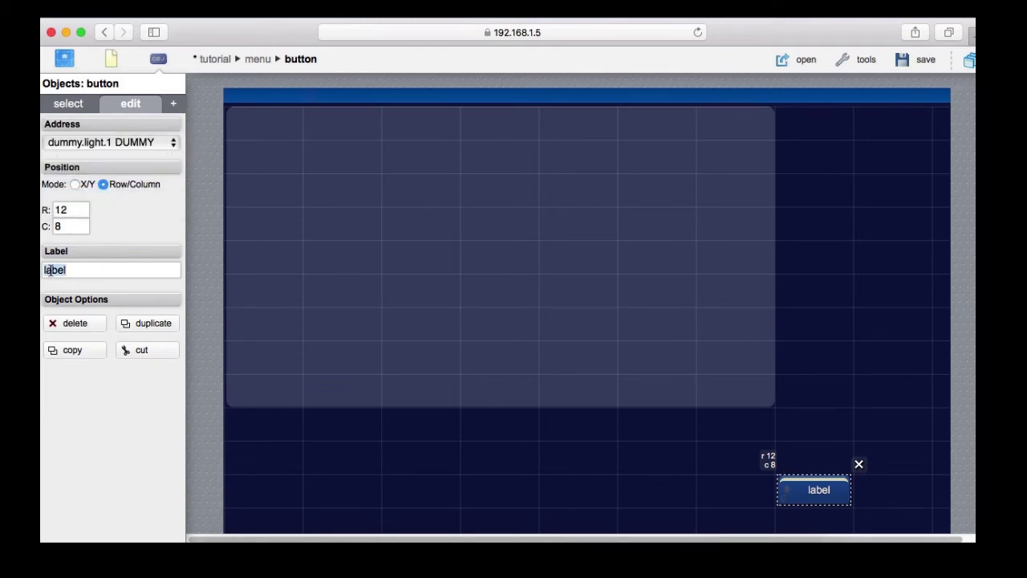
text(light)
click(915, 61)
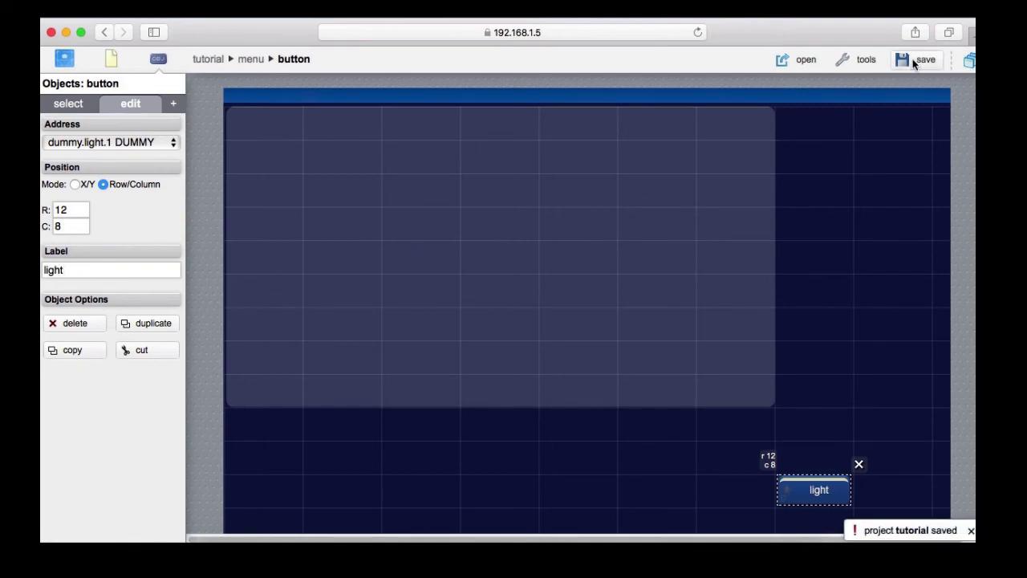
click(797, 64)
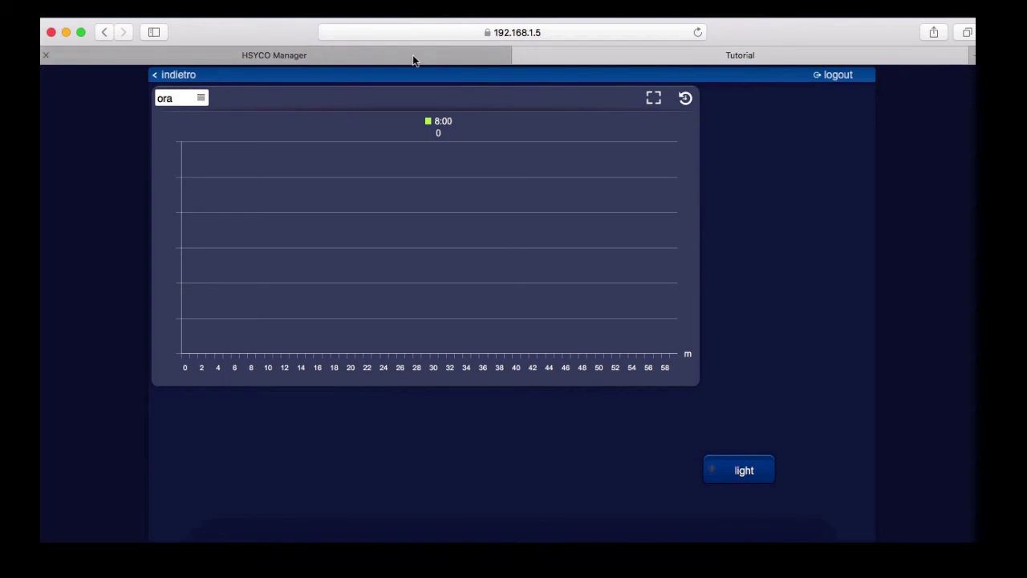
Return to HSYCO Manager and create a new file named logger.txt in the File Manager's events folder
click(412, 54)
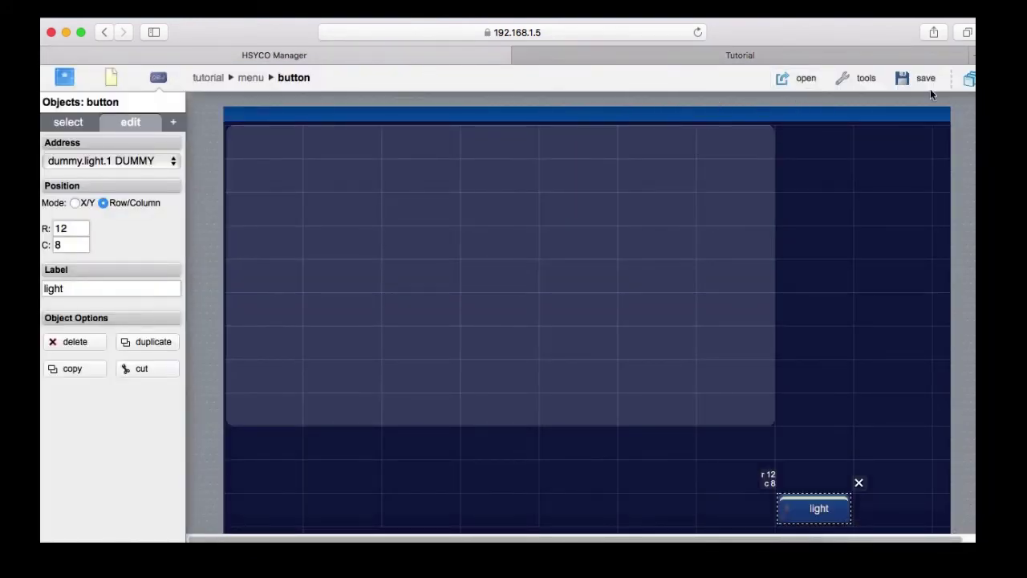
click(969, 77)
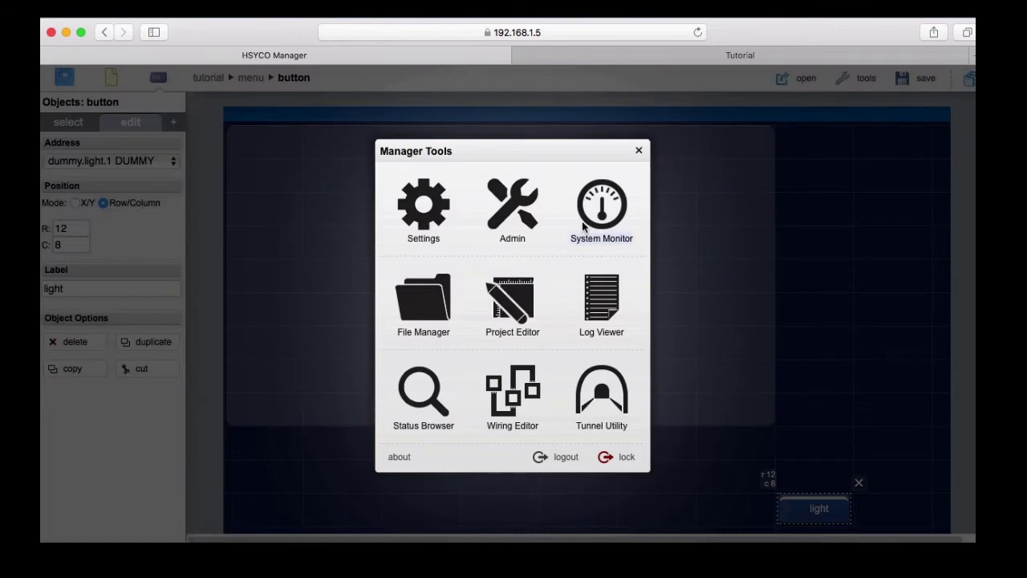
click(441, 298)
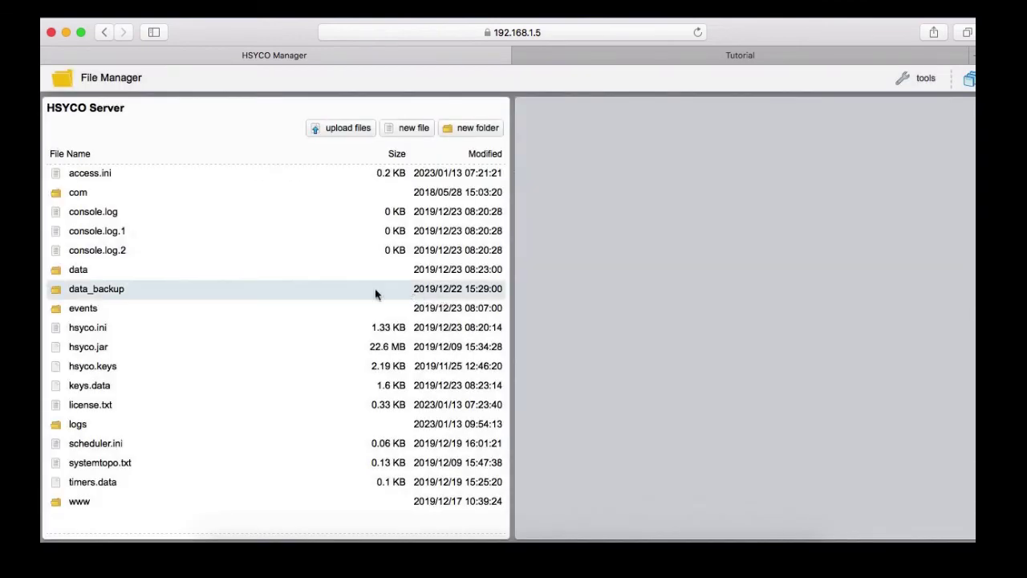
click(133, 312)
double_click(132, 307)
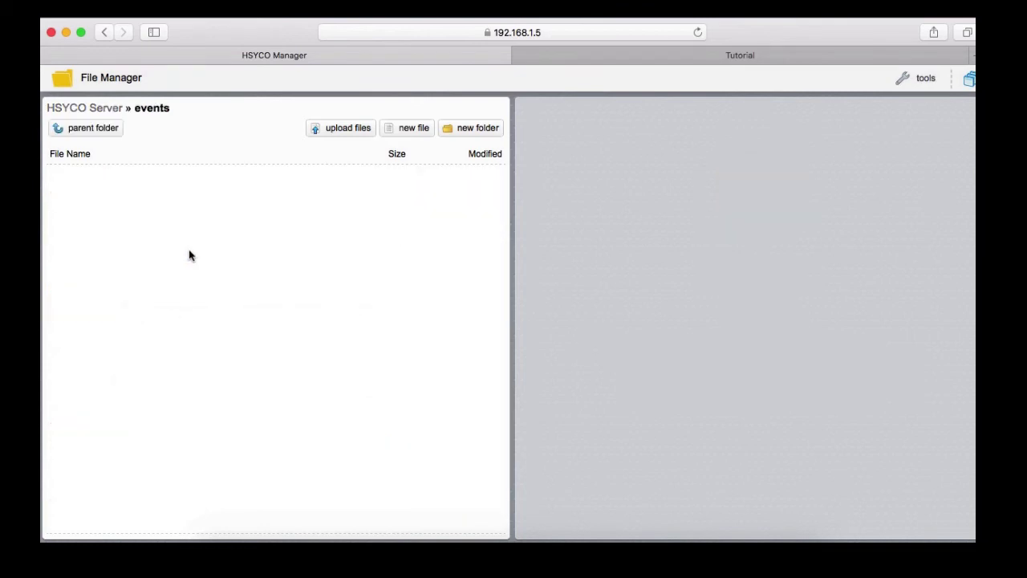
click(413, 131)
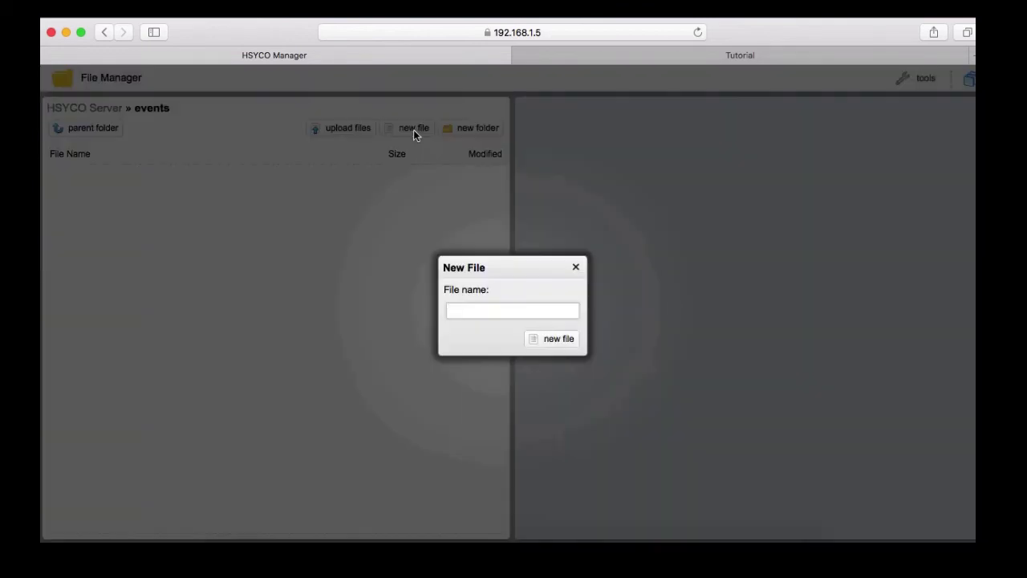
text(logger.txt)
key(Return)
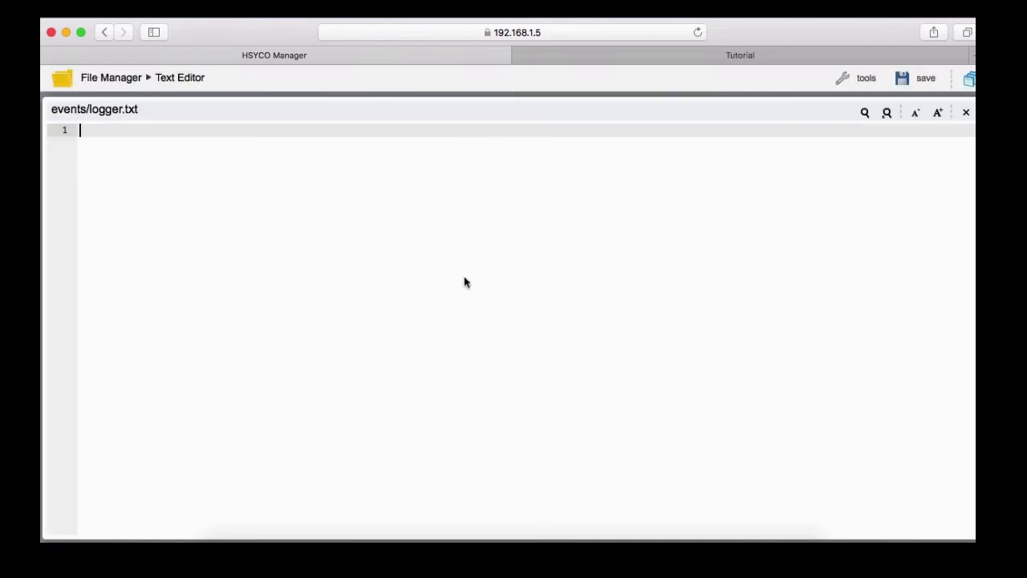
Write the rule "io dummy.light.1 = 1 : $loggercount + 1" on line 1 and leave a blank line below it
text(io dum)
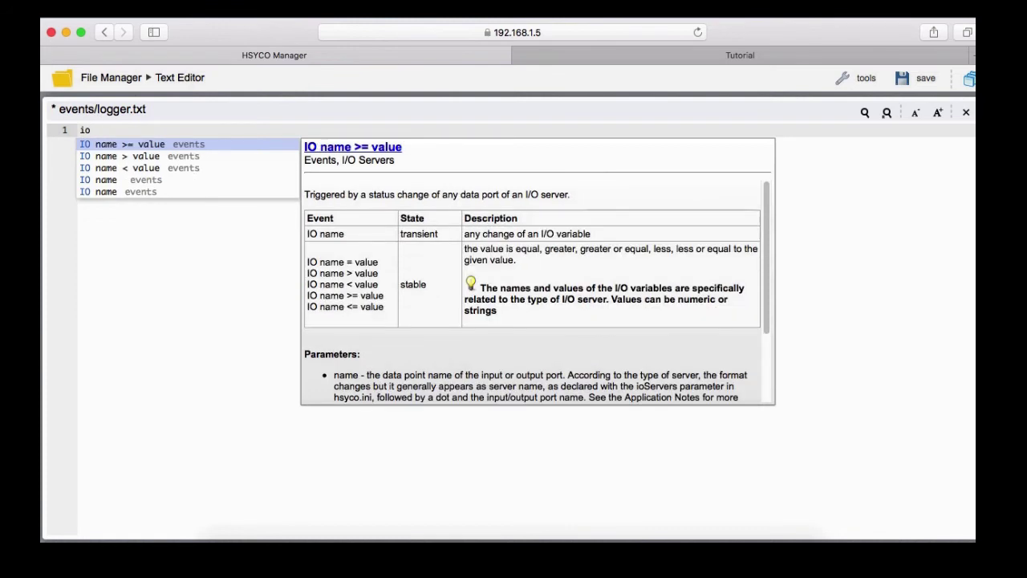
text(my)
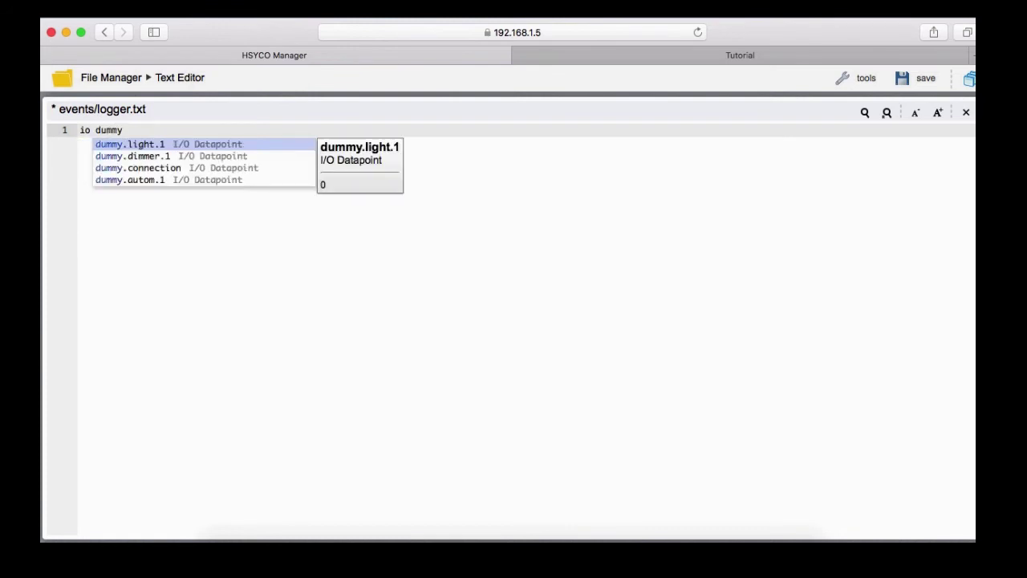
key(Return)
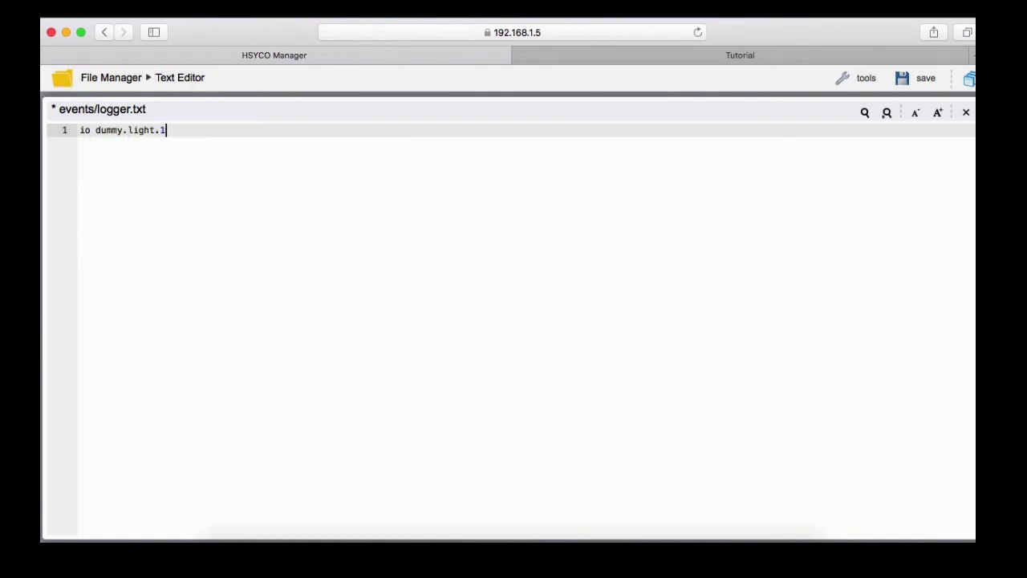
text(= 1 : $loggercount)
text(+ 1)
key(Return)
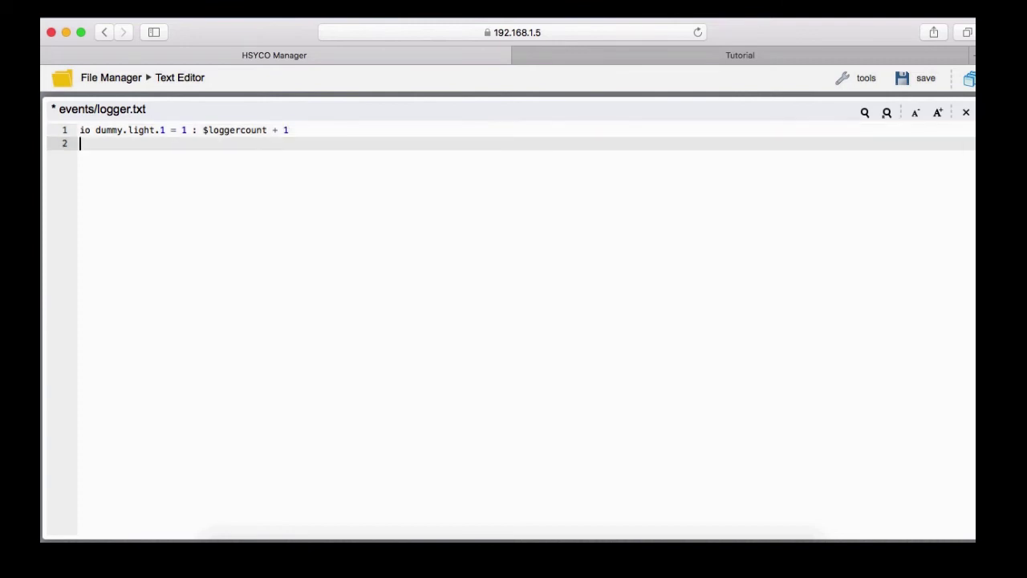
key(Return)
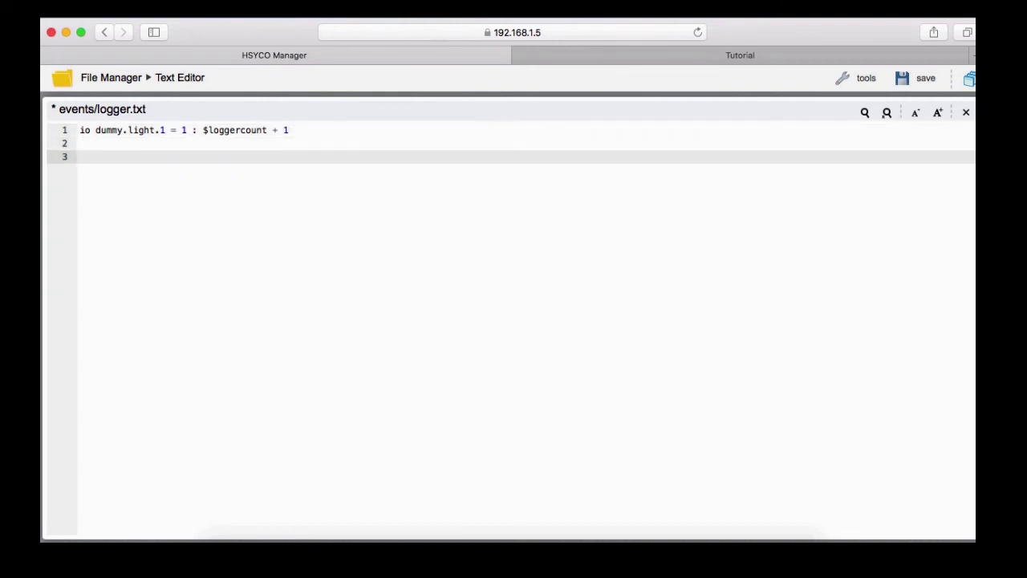
Add a $loggercount event on line 3 with a DATALOGGER action whose name is logger1
text($loggercount : data)
key(Return)
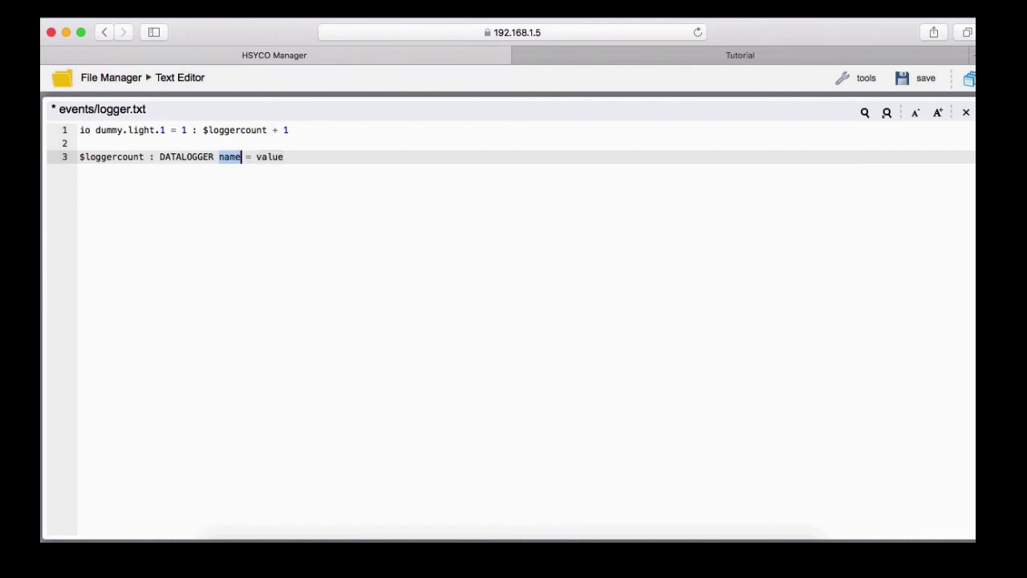
text(logger1)
Replace the DATALOGGER action's value placeholder with $loggercount and save logger.txt
key(Right)
key(Right)
key(Right)
key(Right)
key(Right)
key(Right)
key(Right)
key(Right)
key(BackSpace)
key(BackSpace)
key(BackSpace)
key(BackSpace)
key(BackSpace)
text($loggerco)
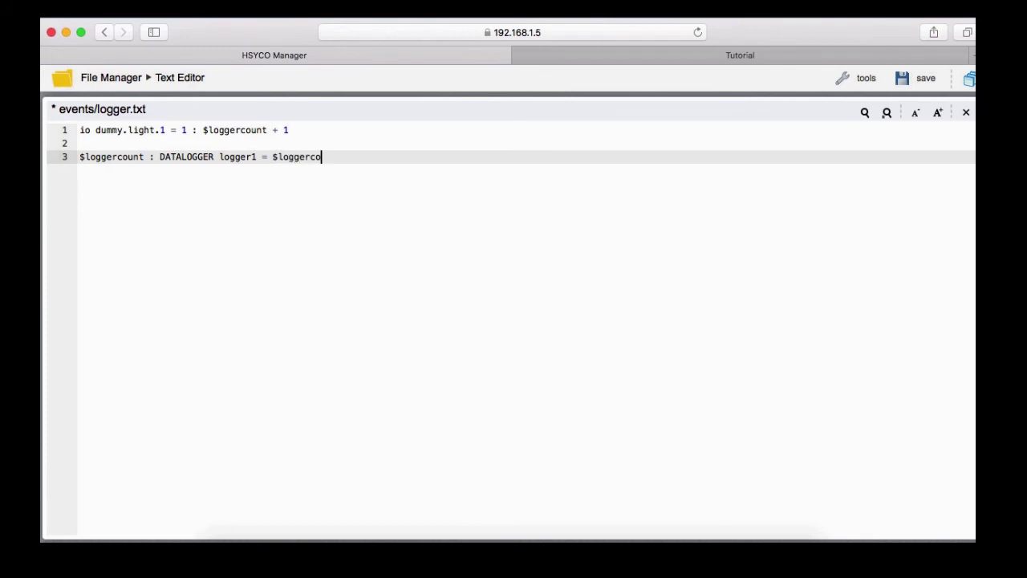
text(unt)
click(919, 80)
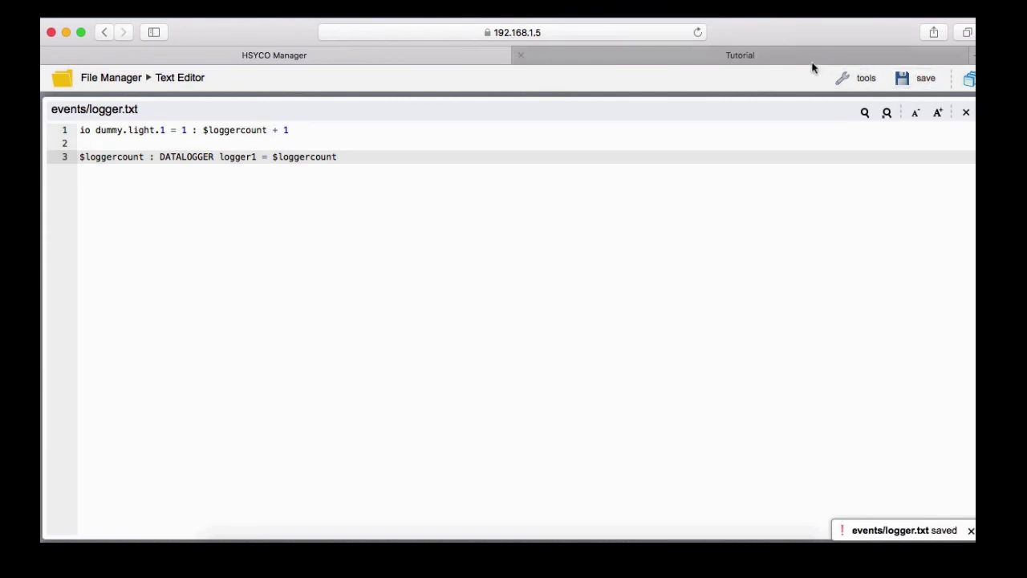
Switch to the live Tutorial page and toggle the light button on and off repeatedly to test the datalogger chart
click(789, 58)
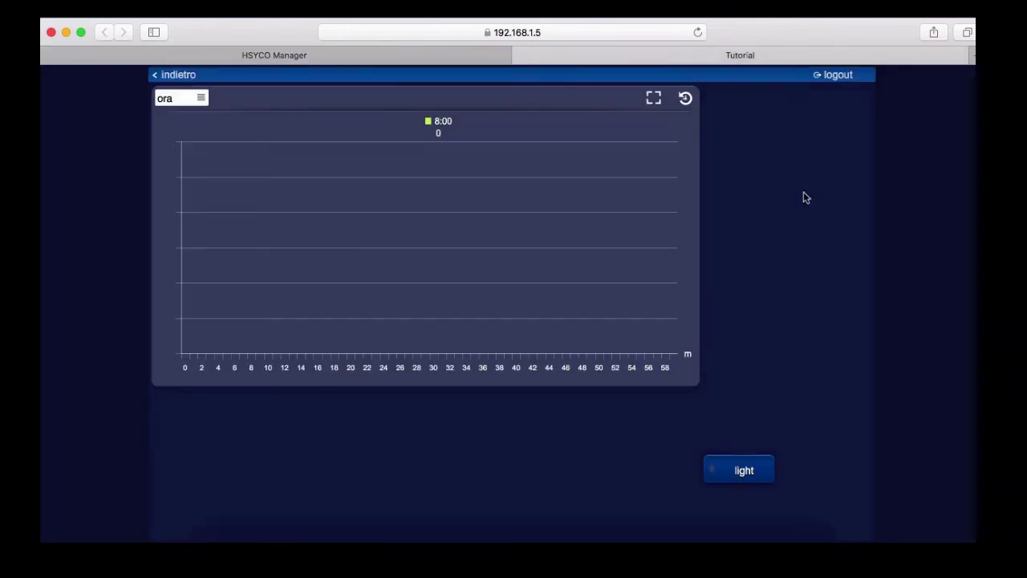
click(735, 471)
click(735, 473)
click(735, 473)
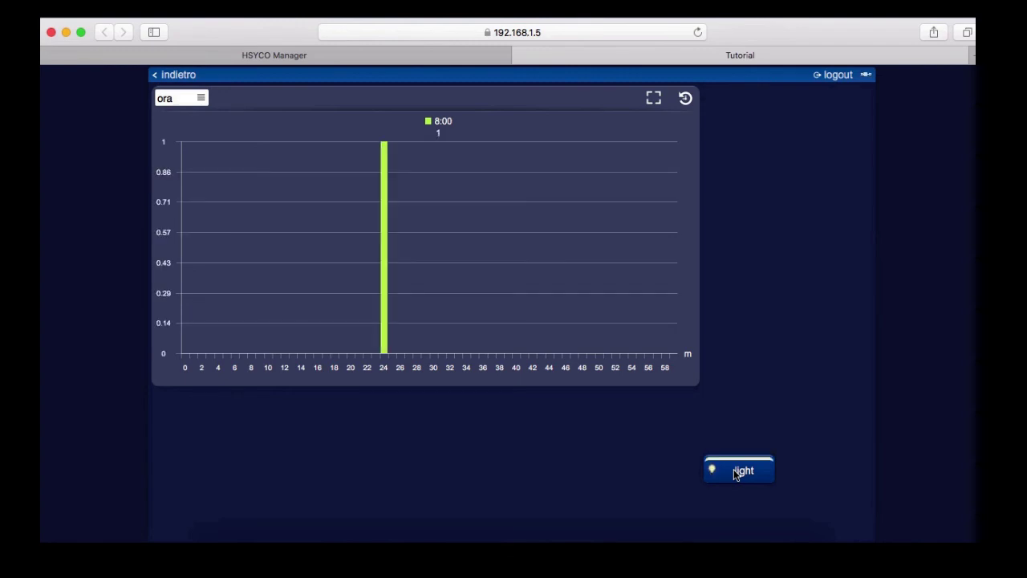
click(735, 473)
click(734, 474)
click(735, 473)
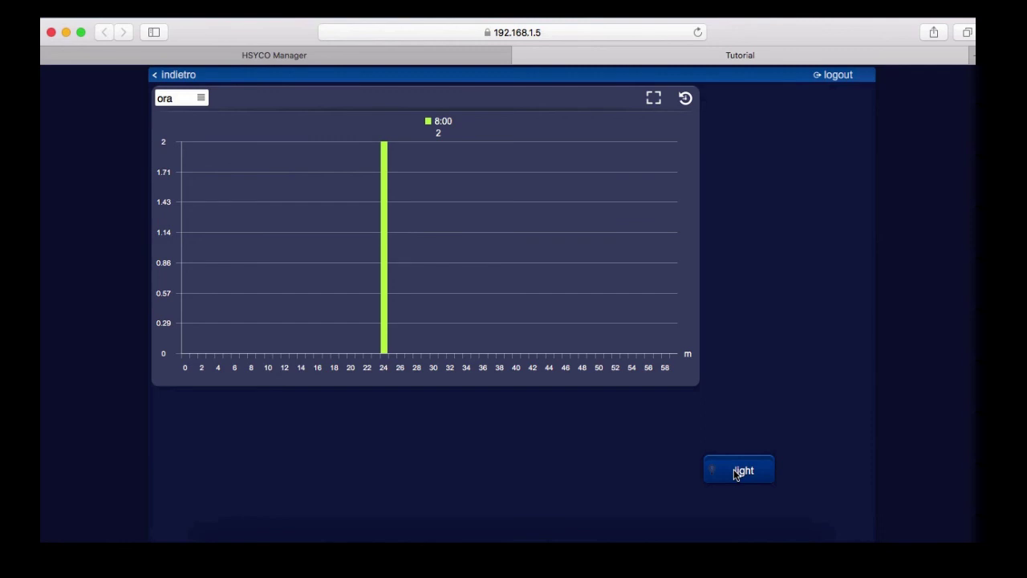
click(735, 474)
click(735, 474)
click(735, 474)
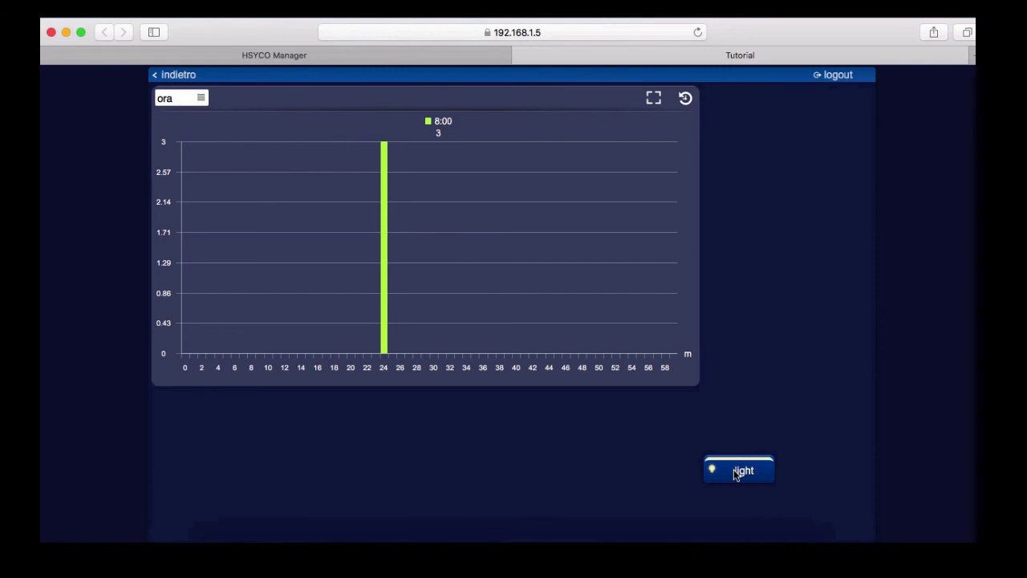
click(735, 473)
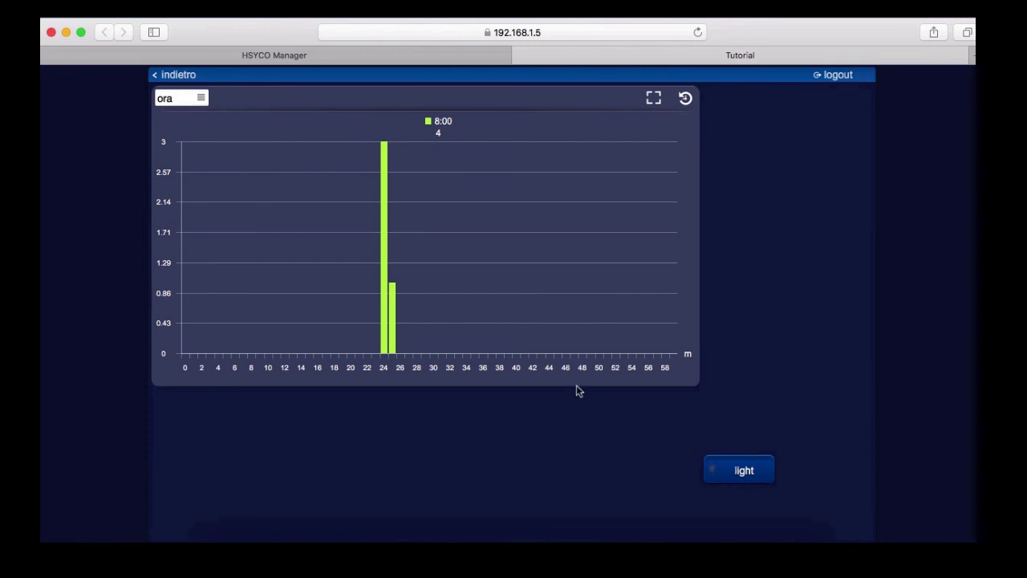
mouse_move(391, 297)
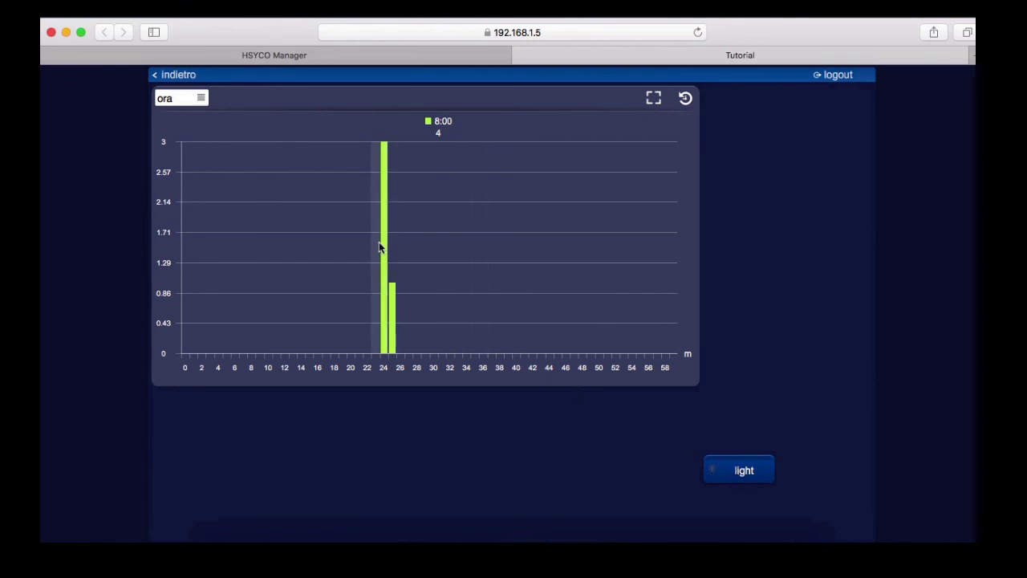
mouse_move(382, 217)
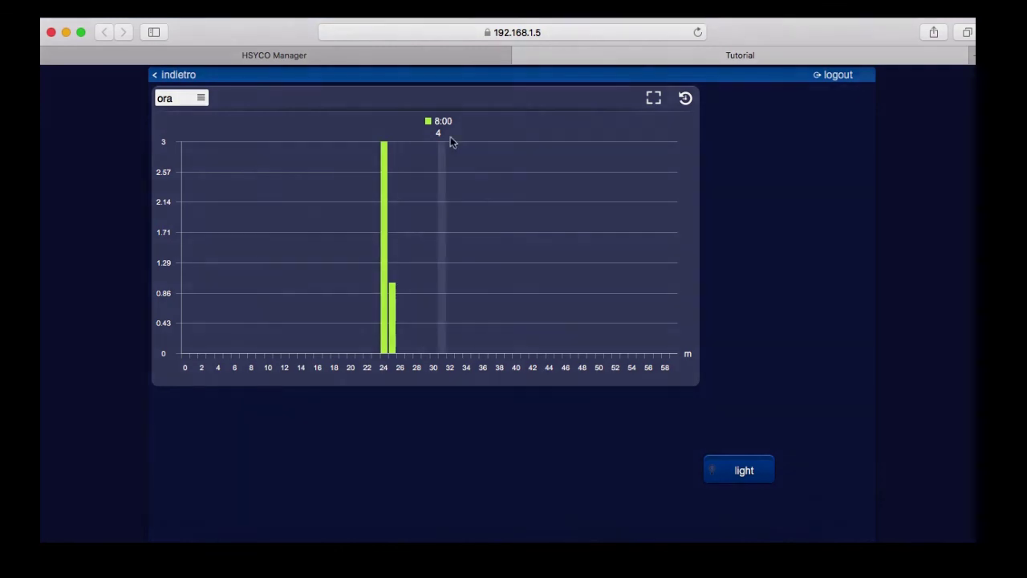